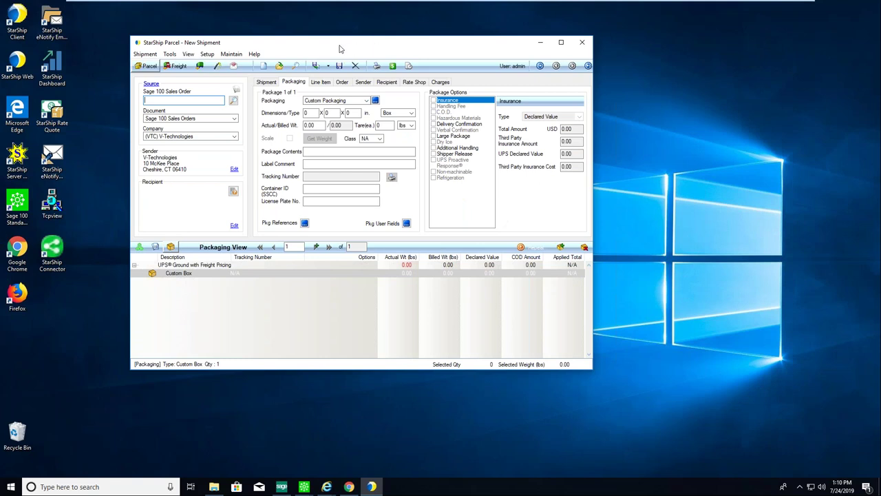
Drag the New Shipment window up and to the left on the desktop.
drag(339, 48, 316, 44)
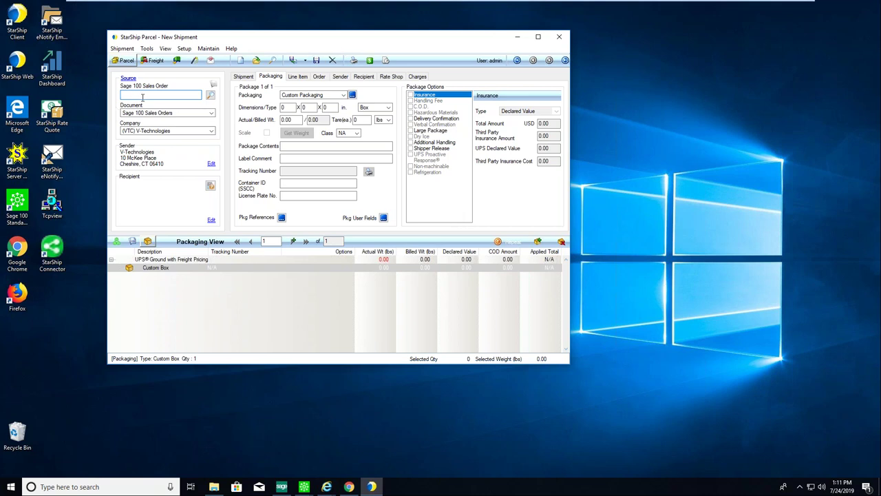
click(211, 113)
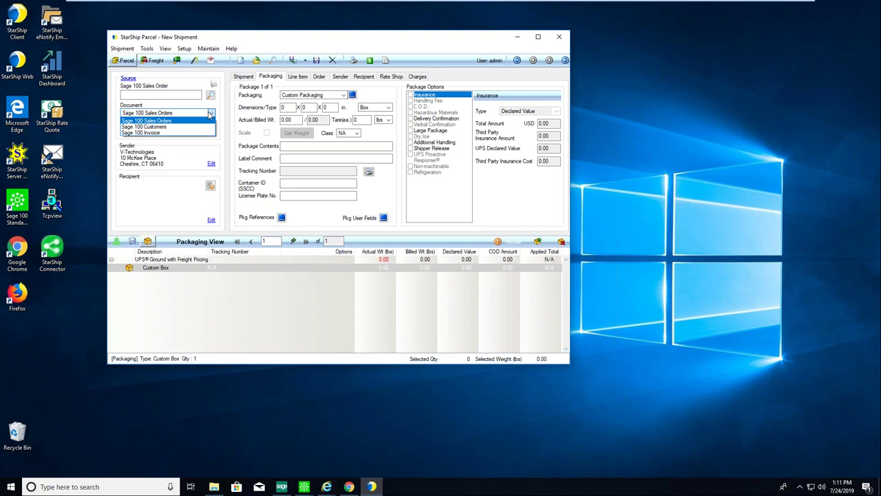
click(150, 97)
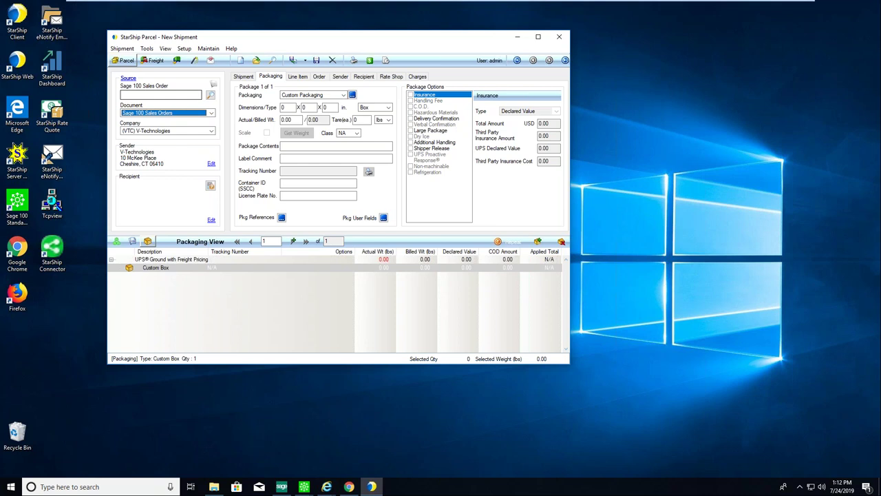
click(160, 94)
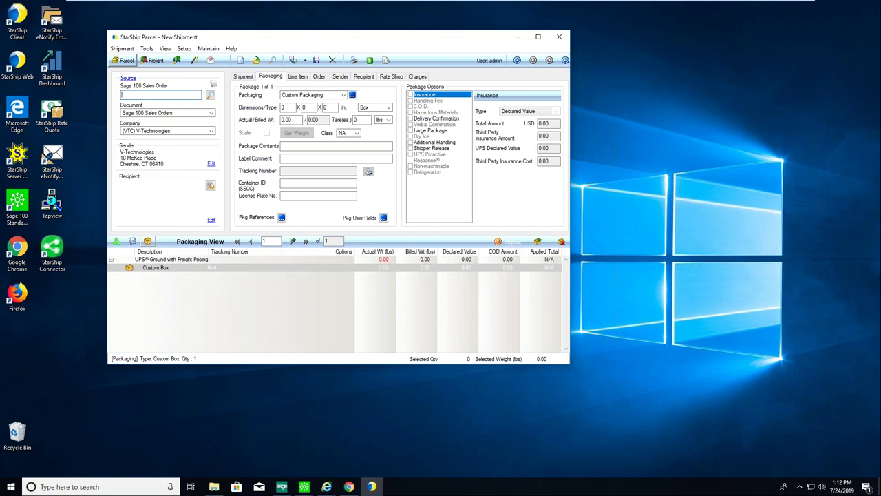
Search the sales orders, clear the date filter, select all 175, and open Batch Settings.
click(211, 97)
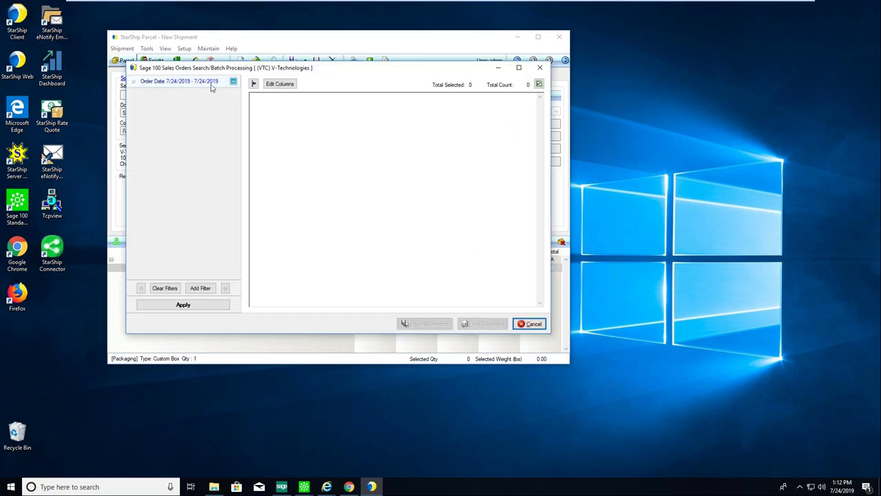
click(167, 288)
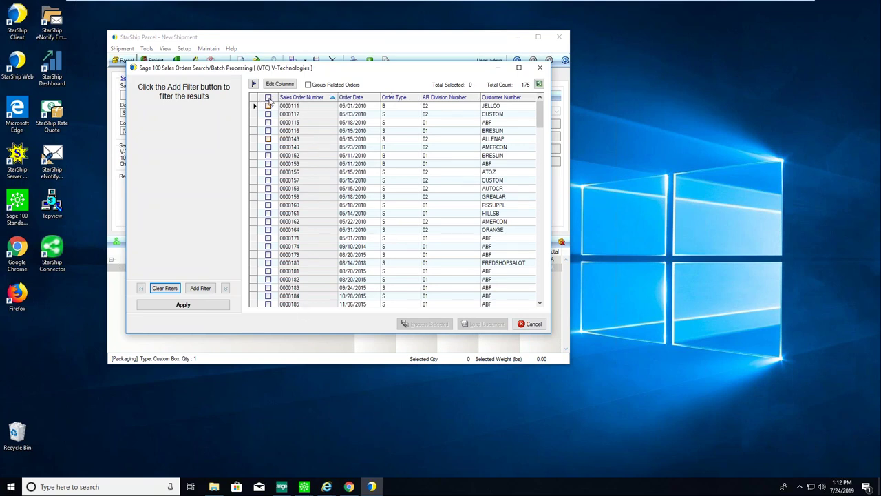
click(269, 98)
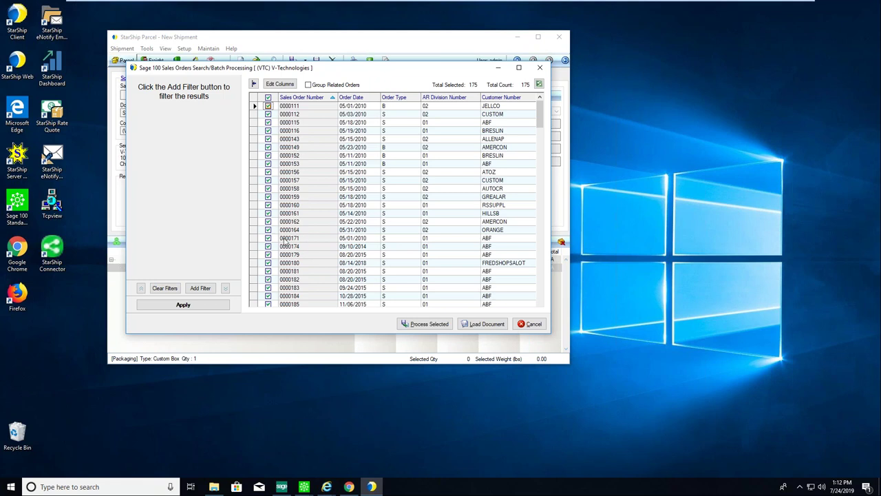
click(423, 324)
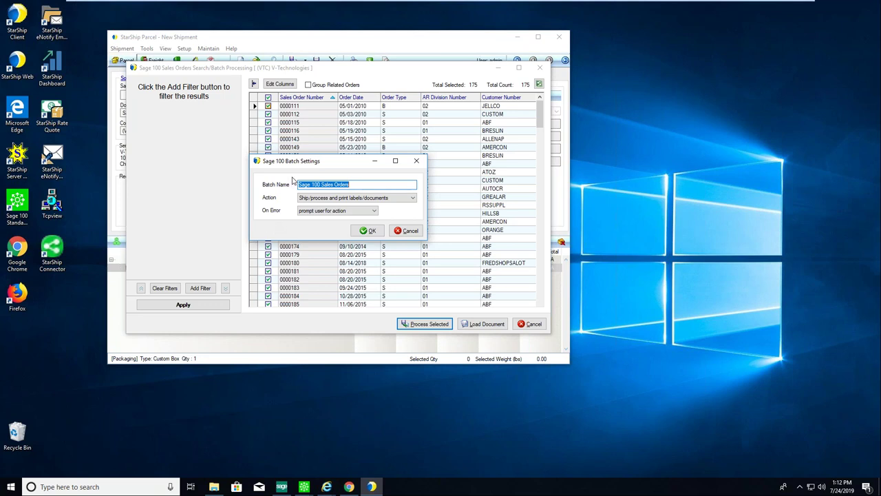
Cancel Batch Settings, deselect all orders, and load sales order 0000222 into the shipment.
click(405, 230)
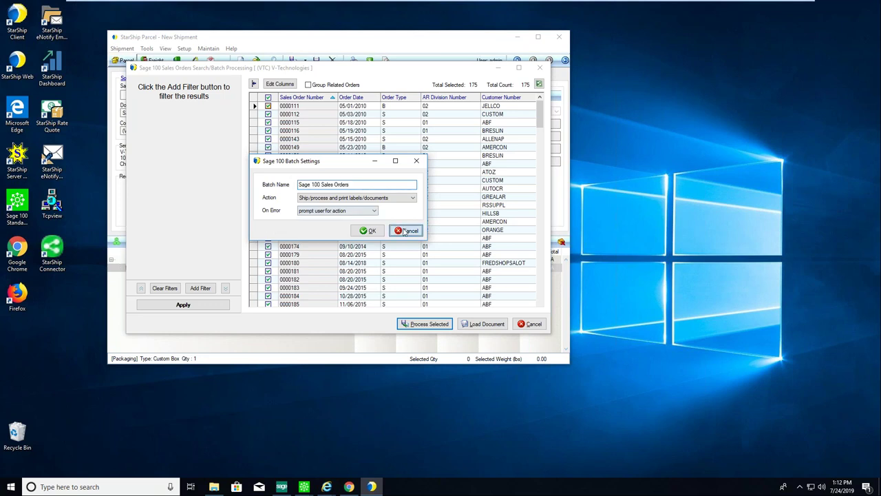
click(268, 98)
scroll(303, 288, down, 4)
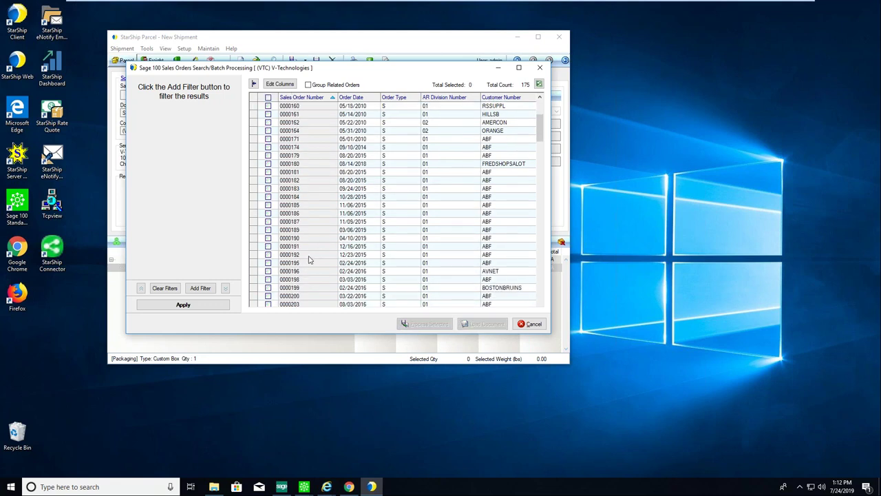
scroll(307, 258, down, 3)
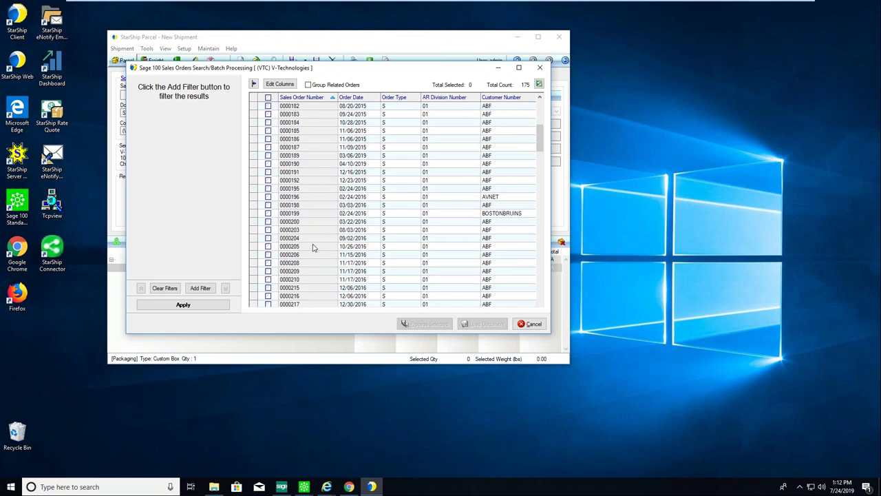
scroll(313, 249, down, 2)
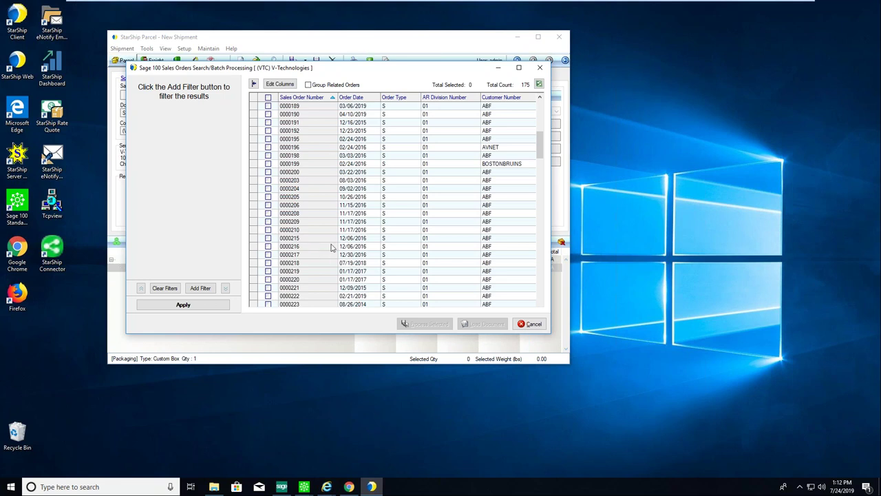
scroll(347, 246, down, 2)
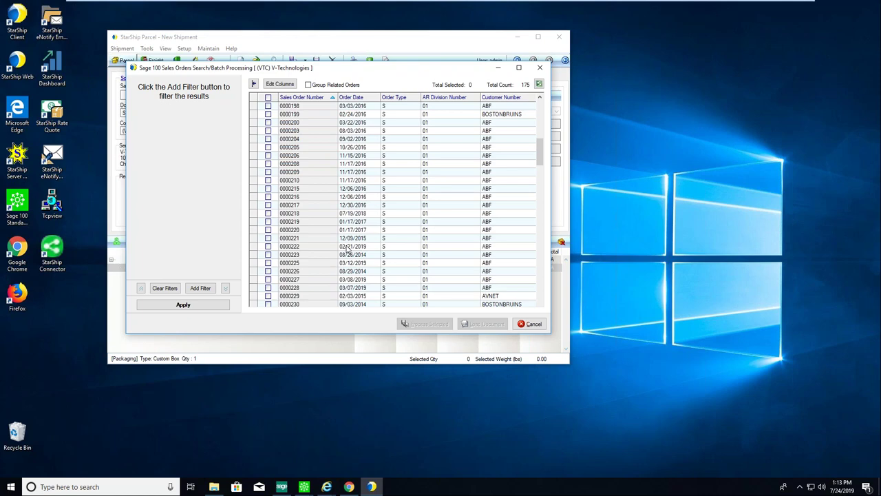
double_click(294, 250)
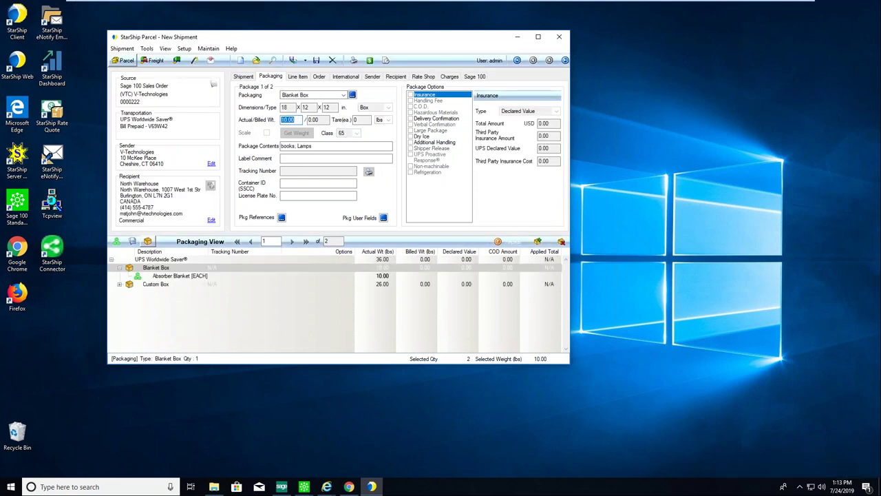
Review order 0000222's Shipment details, keeping Billing set to Prepaid.
click(242, 77)
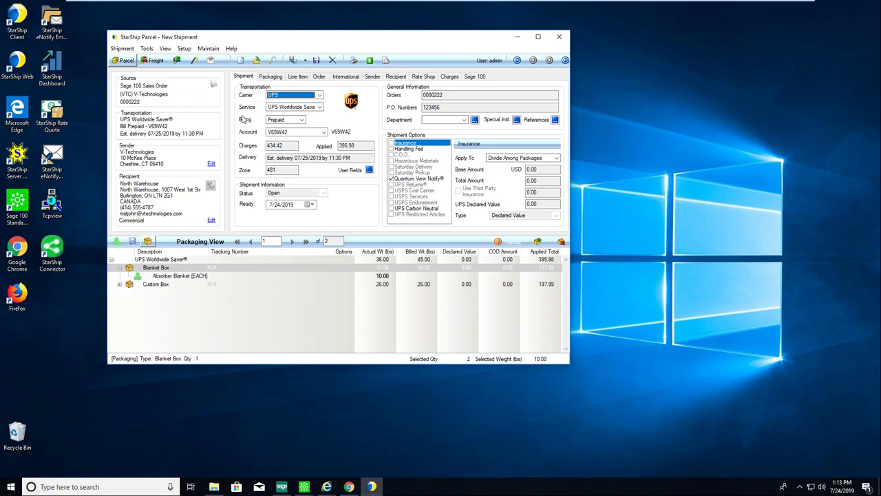
click(288, 121)
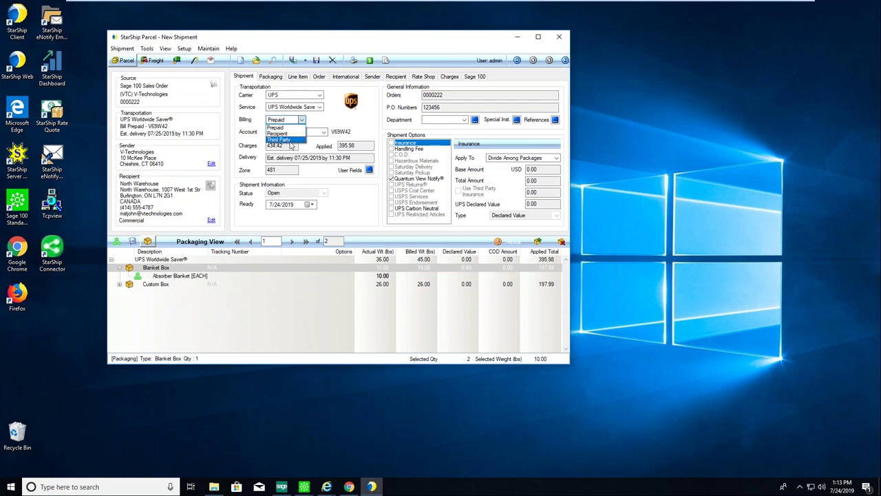
click(254, 120)
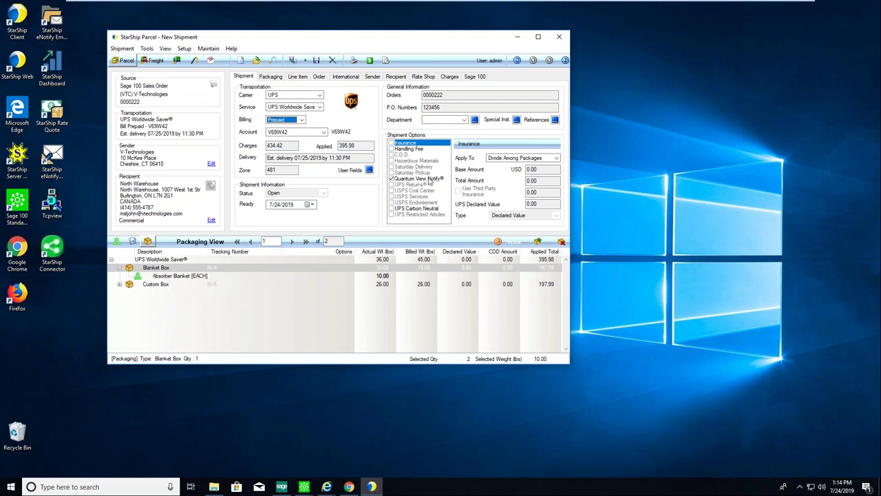
Open the Additional Settings for the Quantum View Notify shipment option.
click(424, 179)
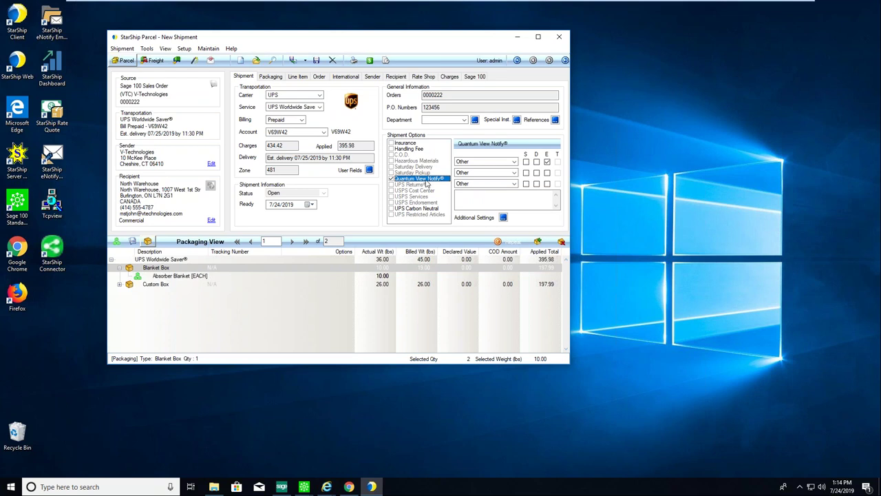
click(503, 217)
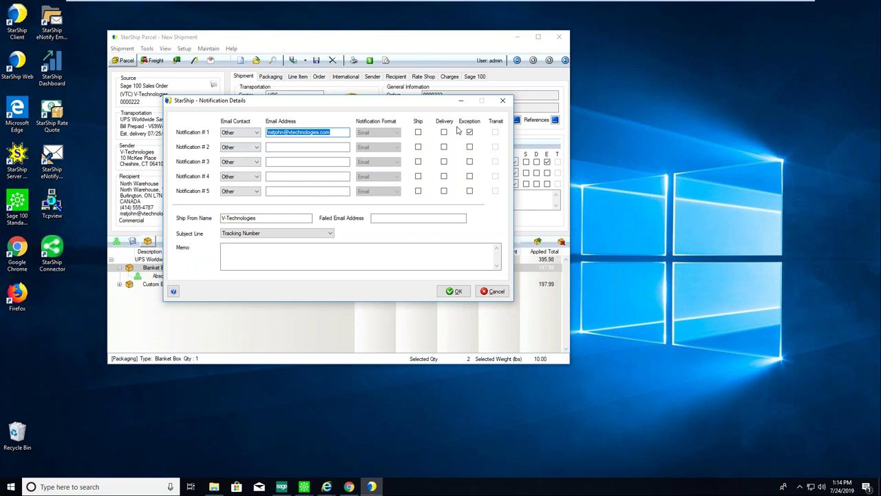
Cancel the Notification Details dialog without changes.
click(492, 291)
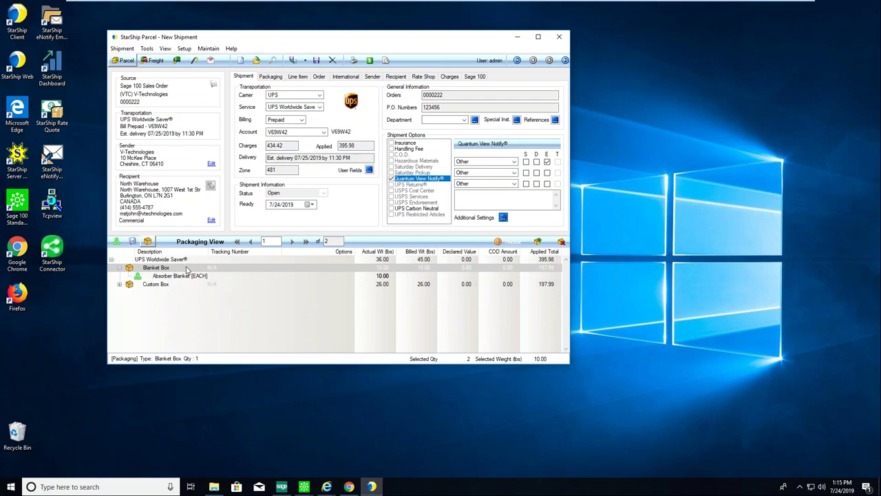
Expand the Custom Box in the package list to show its items.
right_click(181, 259)
click(209, 267)
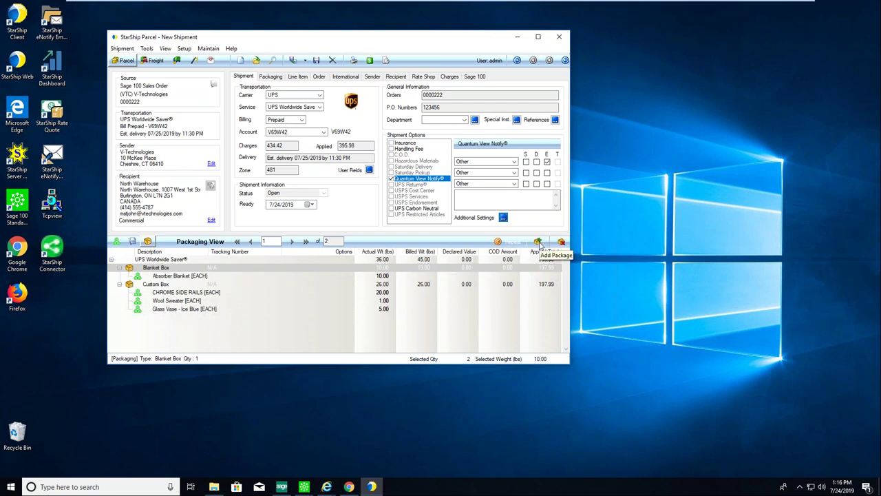
click(538, 243)
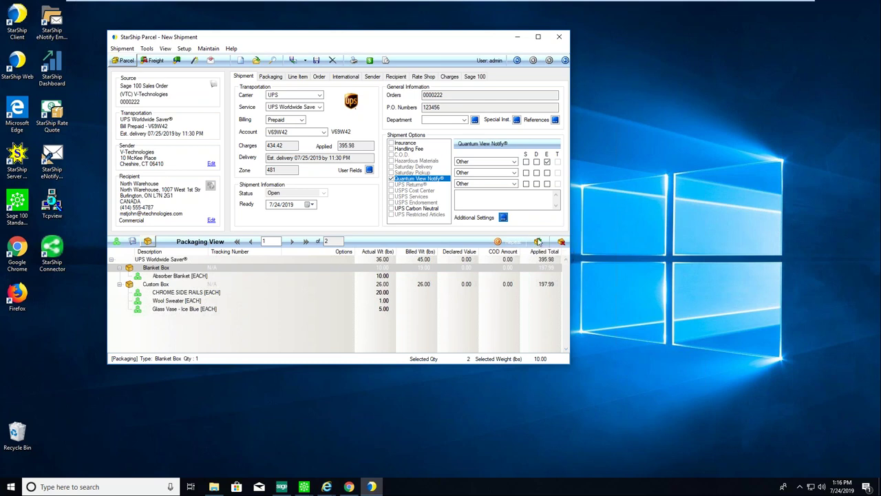
click(508, 242)
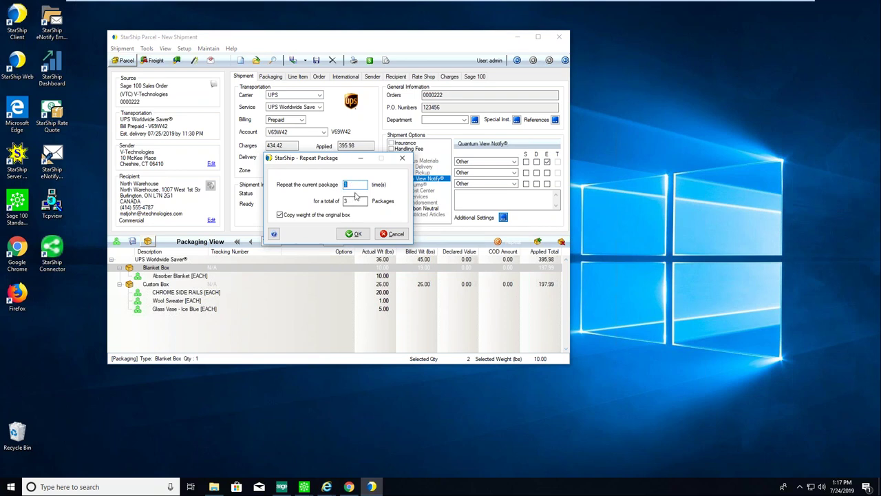
click(392, 234)
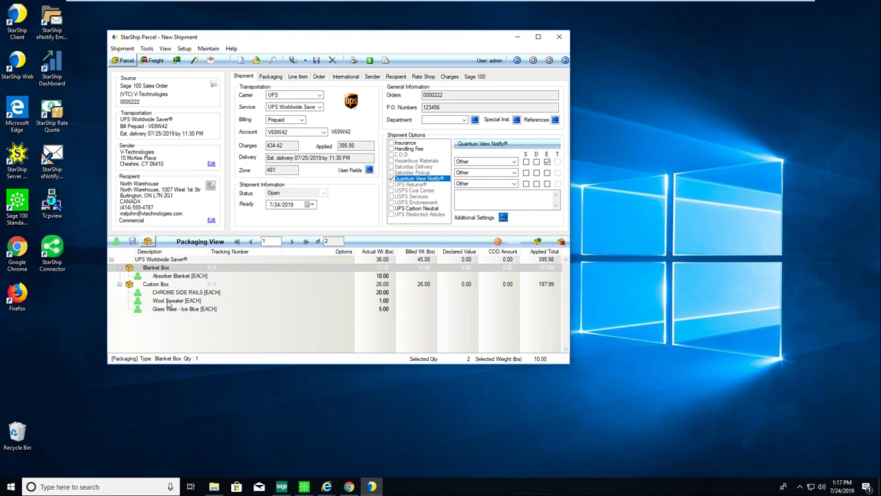
Drag the Wool Sweater [EACH] item from the Custom Box onto the Blanket Box.
click(168, 302)
drag(168, 303, 173, 274)
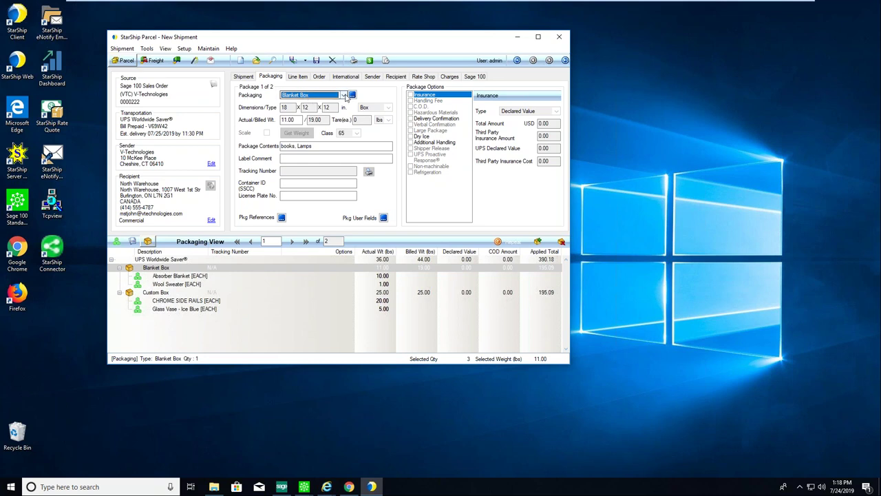
click(343, 96)
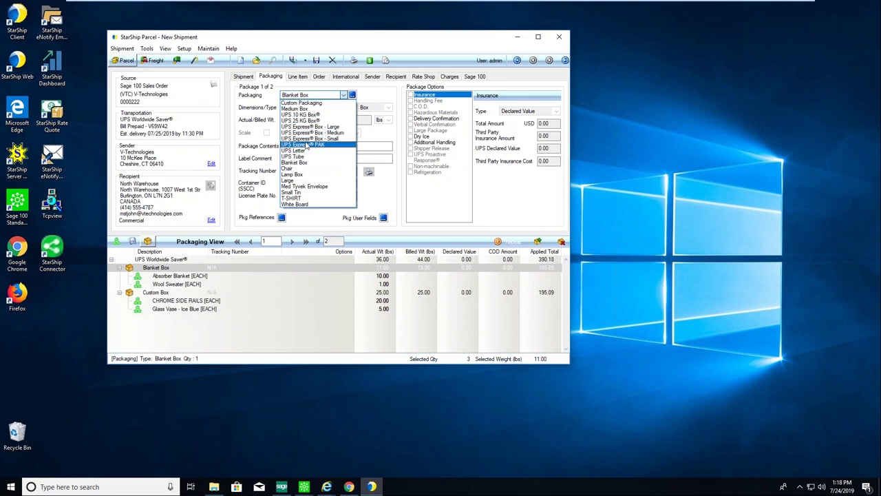
click(297, 96)
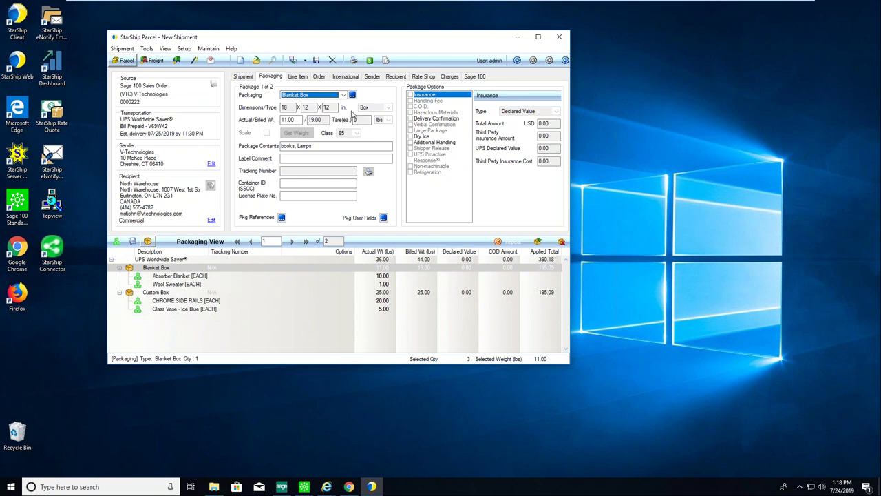
click(299, 119)
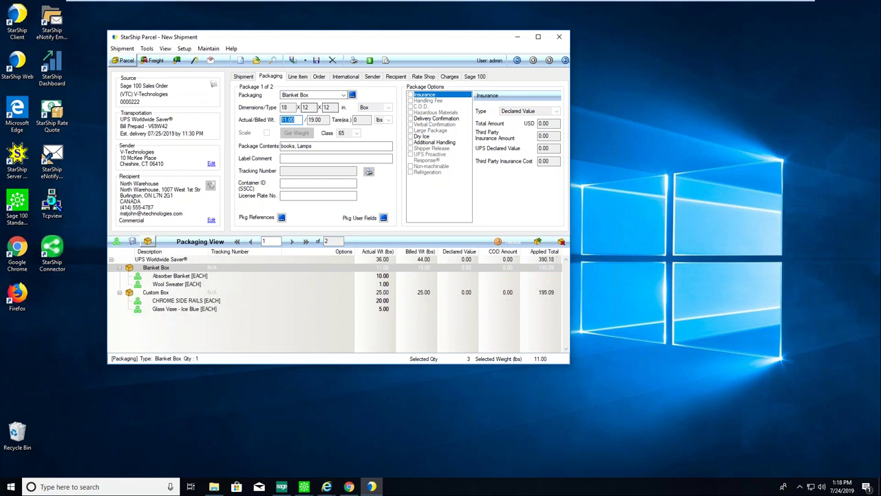
click(326, 120)
Check the Absorber Blanket's Schedule B code 5911.10.1000 and confirm its commodity information.
click(196, 276)
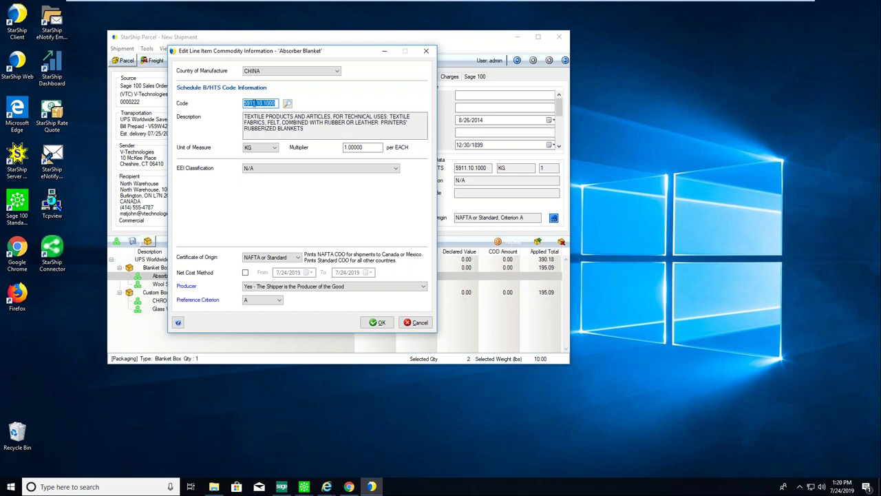
drag(237, 54, 342, 61)
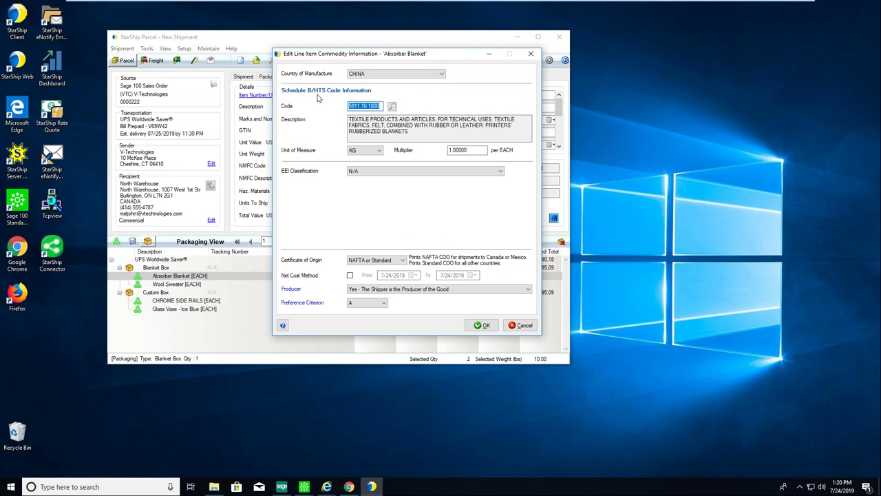
click(392, 106)
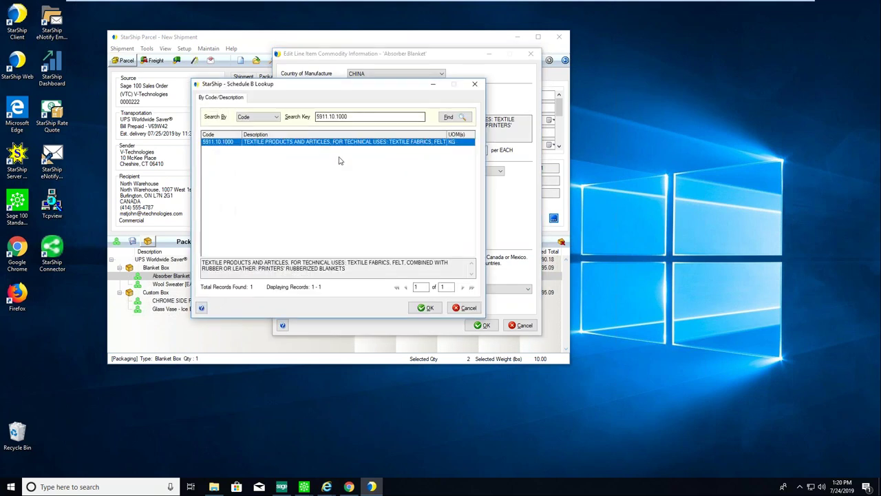
click(275, 118)
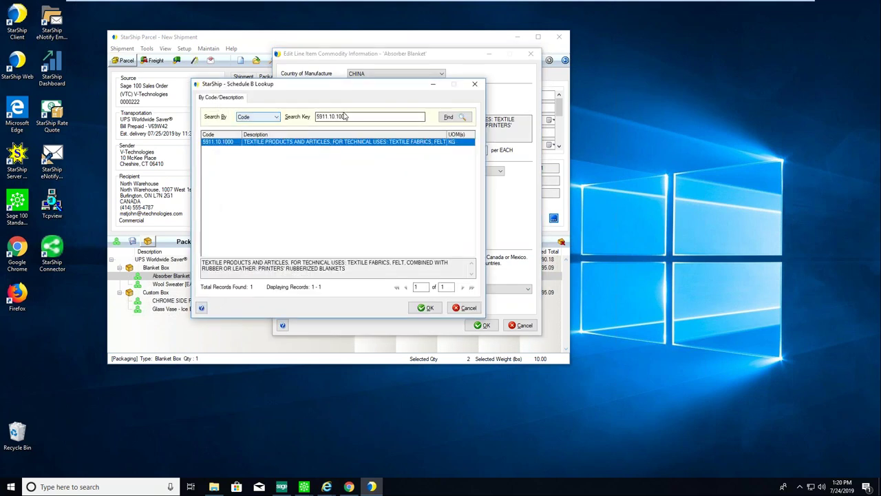
click(276, 117)
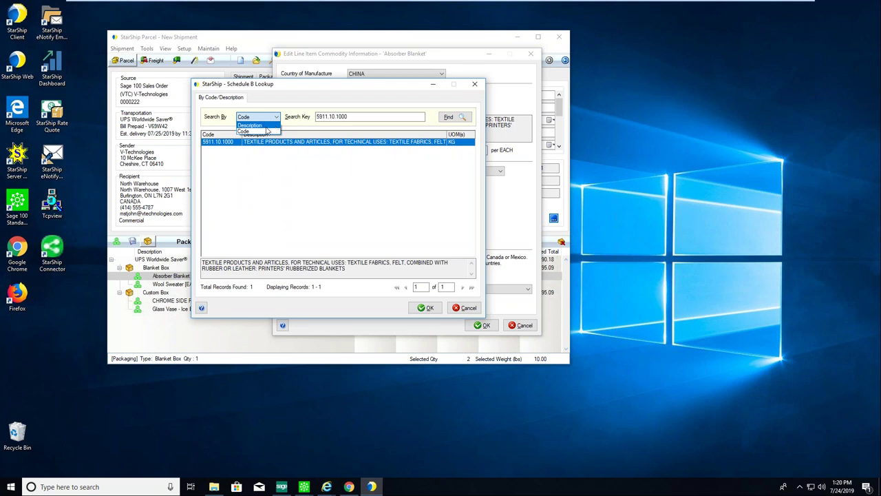
click(378, 190)
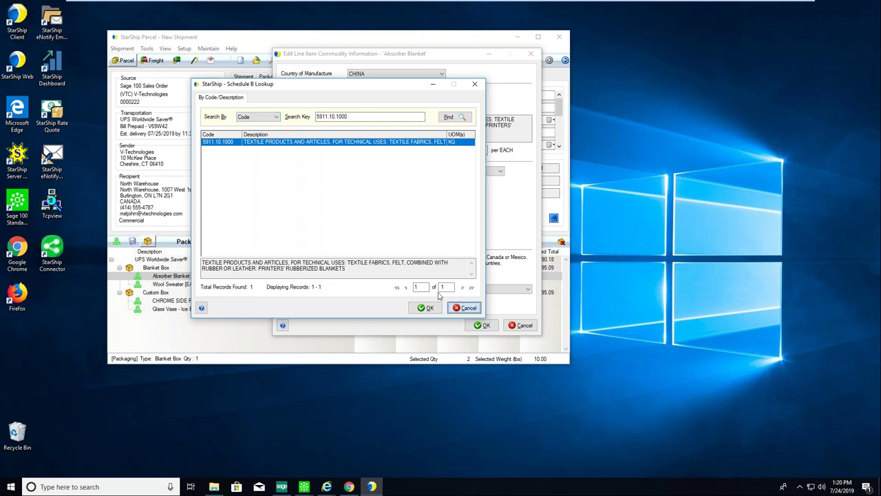
click(427, 307)
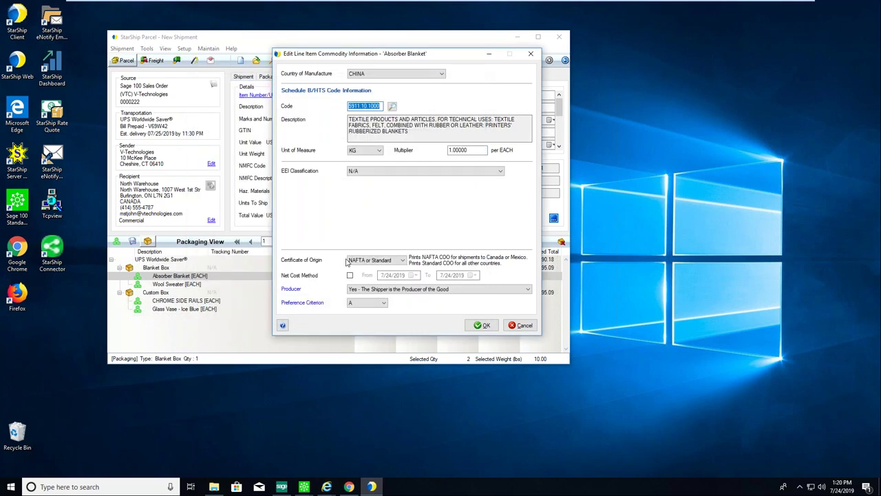
click(481, 325)
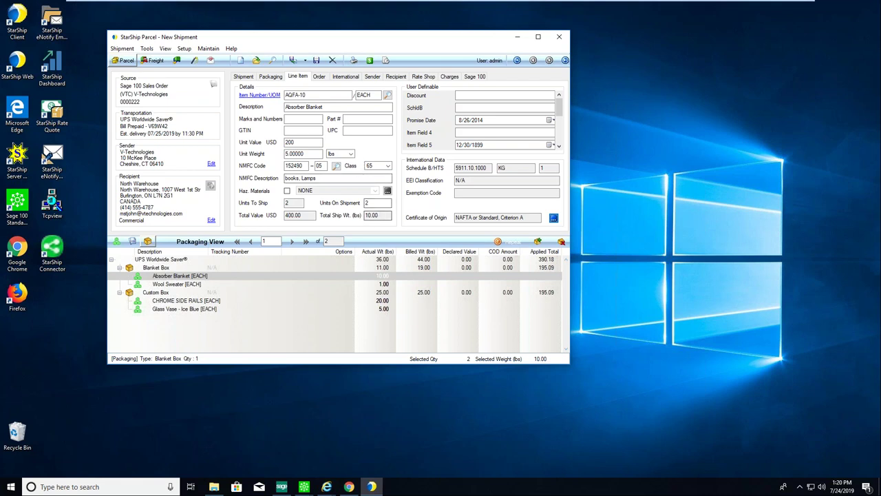
click(372, 202)
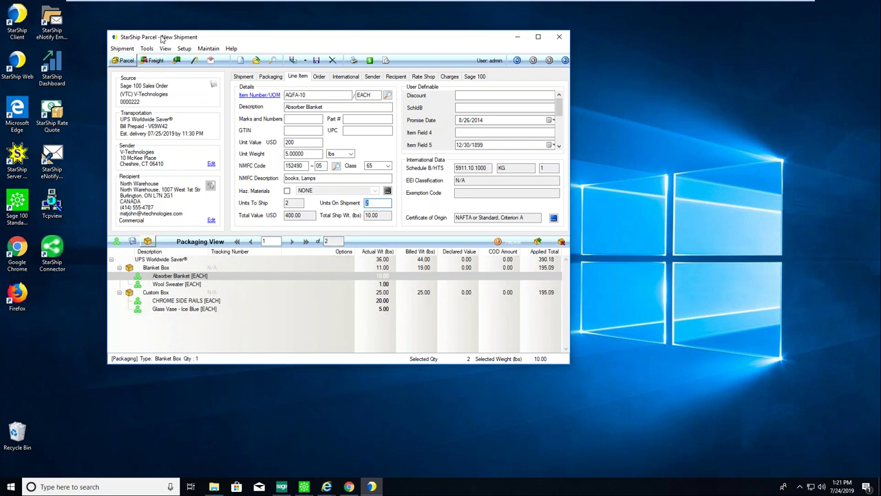
Launch the Shipping Assistant for order 0000222 to add documents.
click(195, 61)
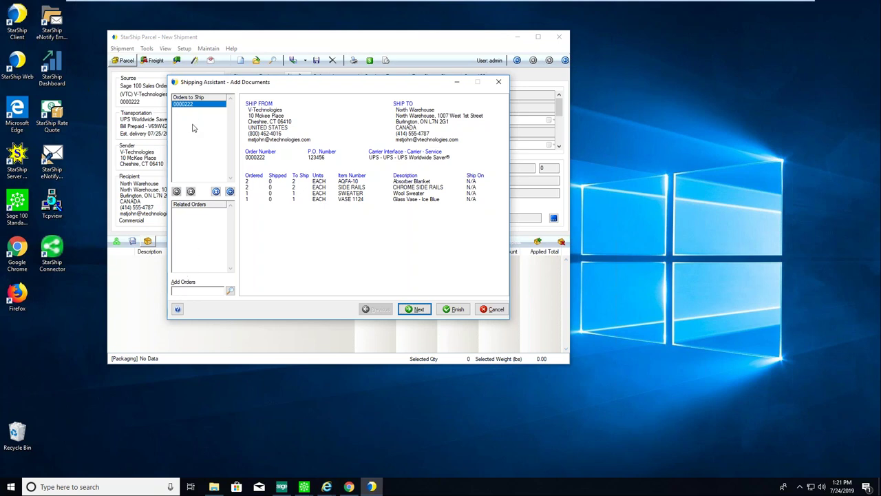
Accept the Ship Quantities and Package Detail pages, then finish the Shipping Assistant with Blanket Box and Custom Box packages.
click(415, 310)
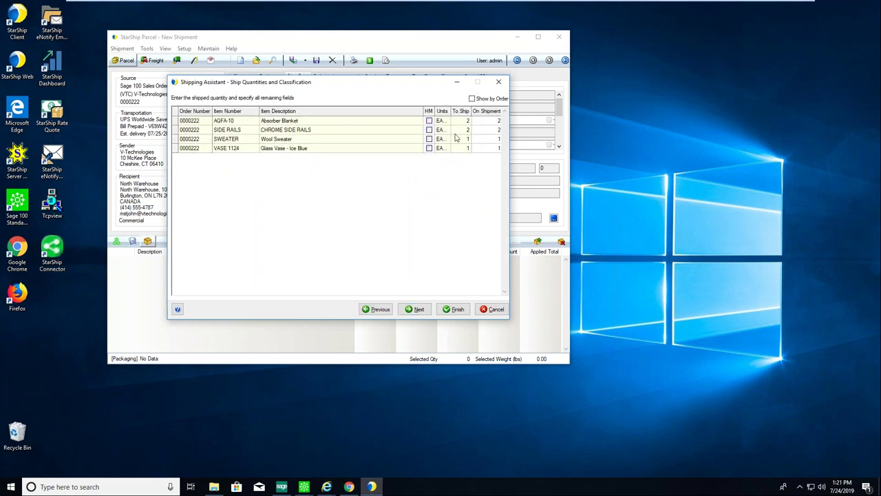
click(415, 309)
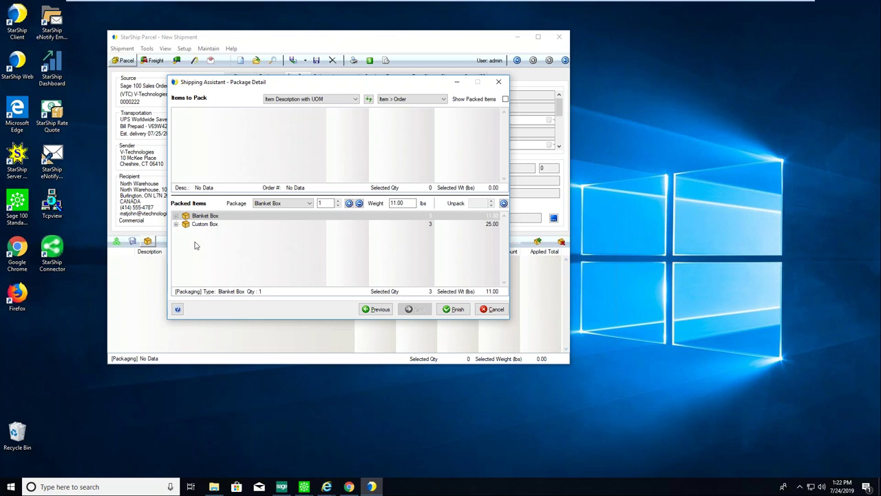
click(456, 311)
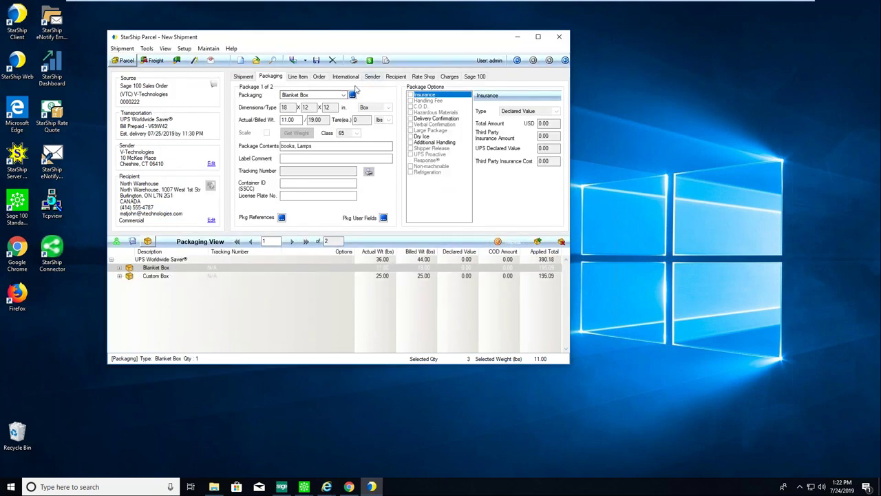
Compare the carriers' rate quotes, sorted by Carrier/Service Name and then by Charges.
click(423, 77)
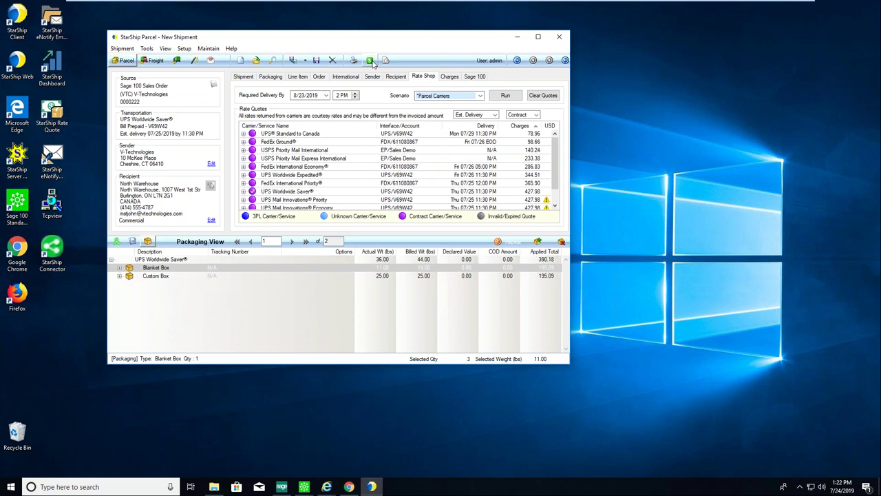
click(289, 126)
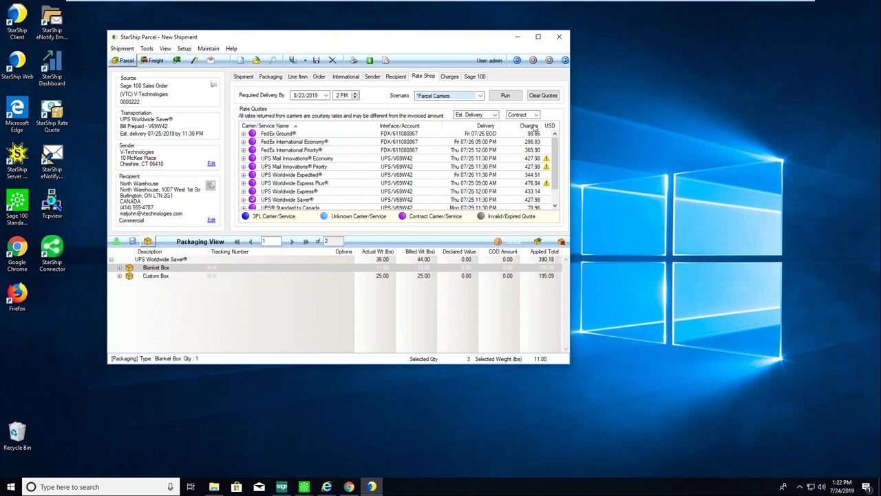
click(529, 125)
scroll(554, 195, up, 1)
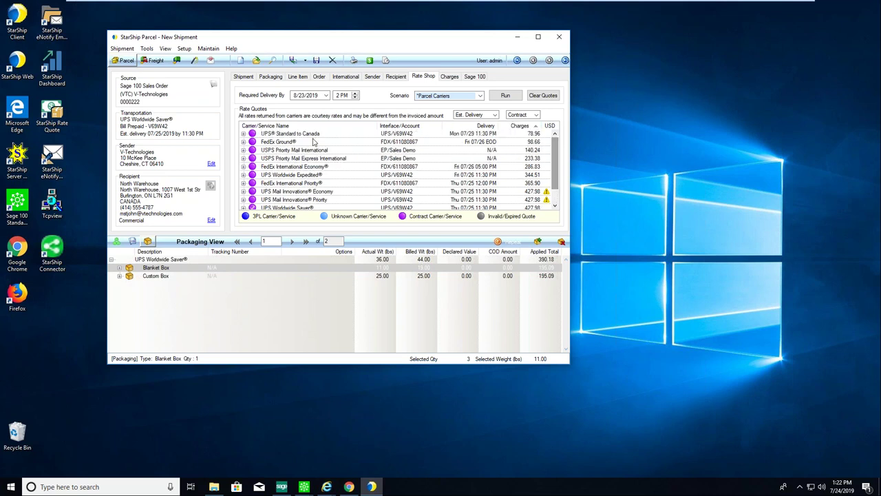
Keep Contract rates and the estimated delivery display, then view the 195.09 charge breakdown.
click(523, 115)
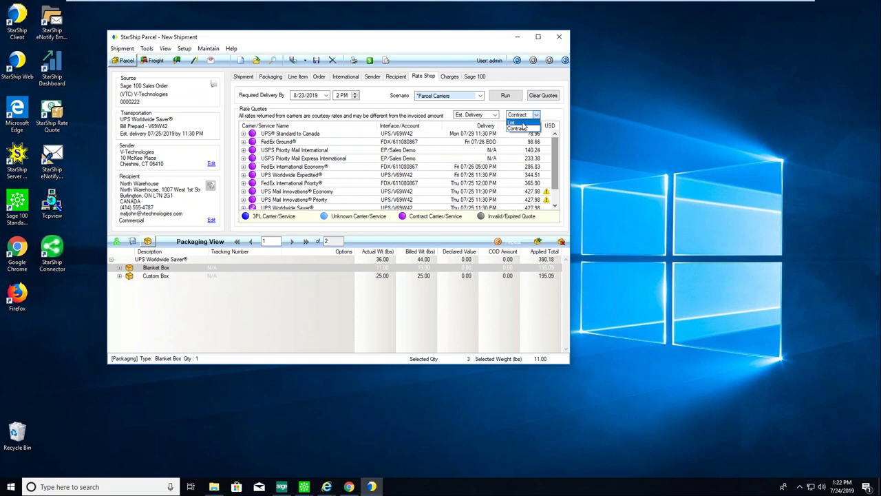
click(554, 115)
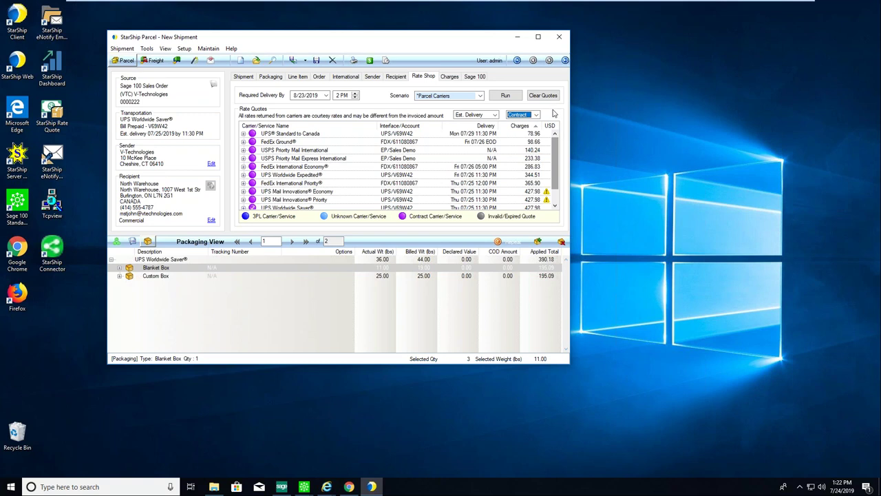
click(480, 115)
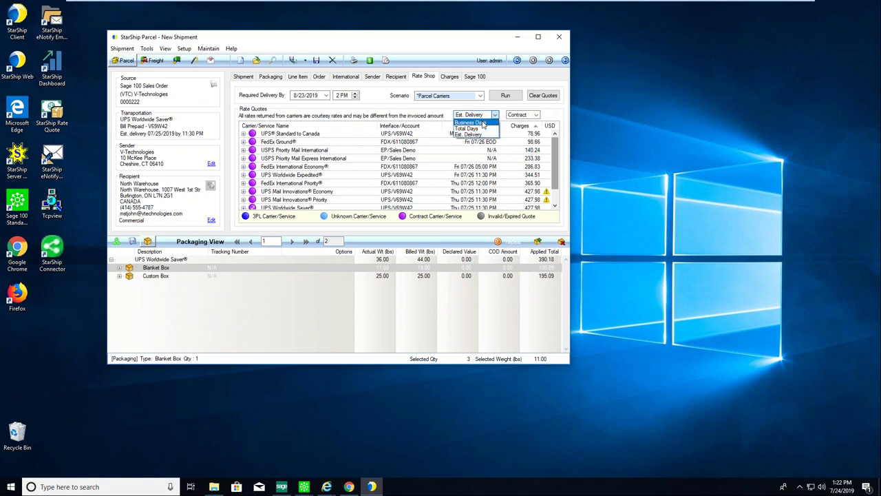
click(415, 117)
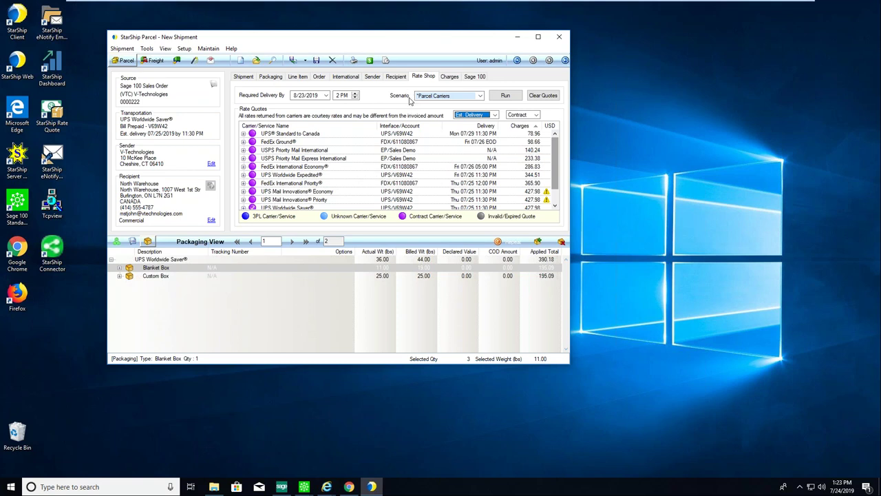
click(449, 76)
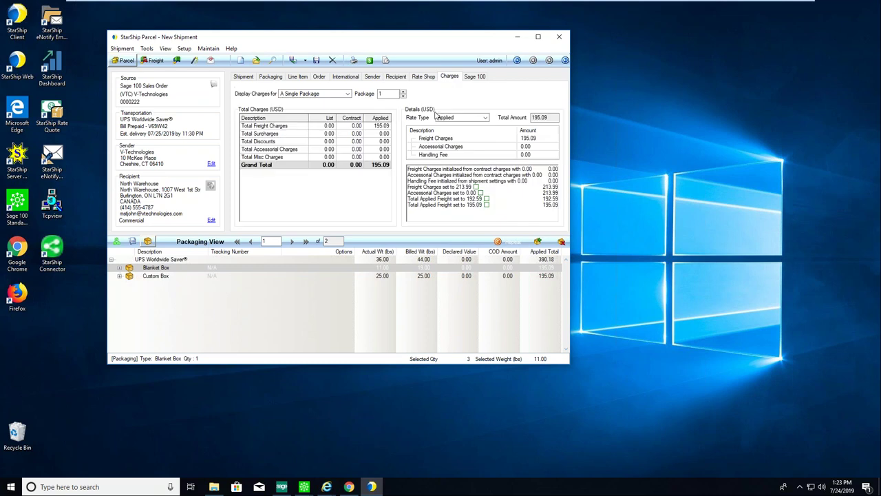
click(487, 199)
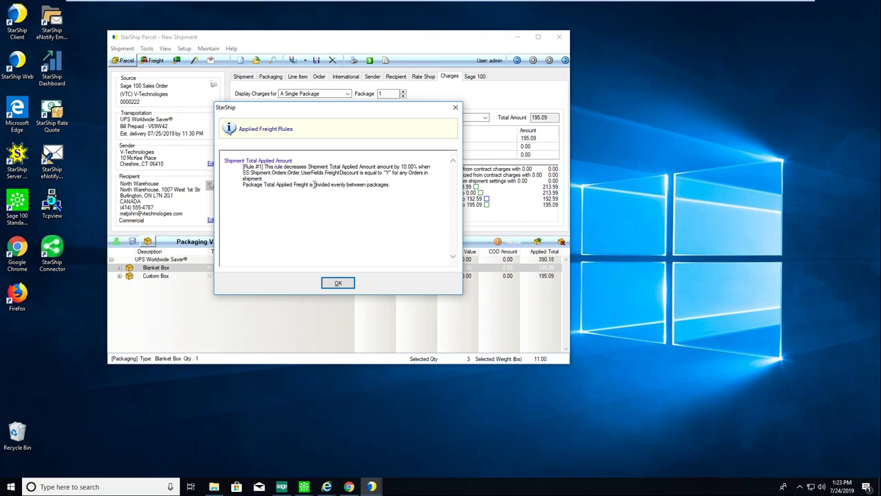
drag(301, 172, 359, 172)
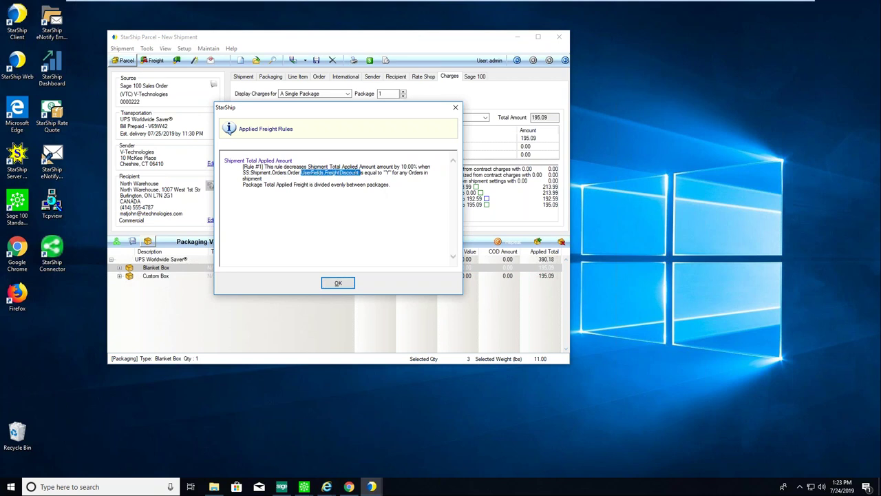
drag(360, 172, 391, 173)
drag(401, 166, 431, 166)
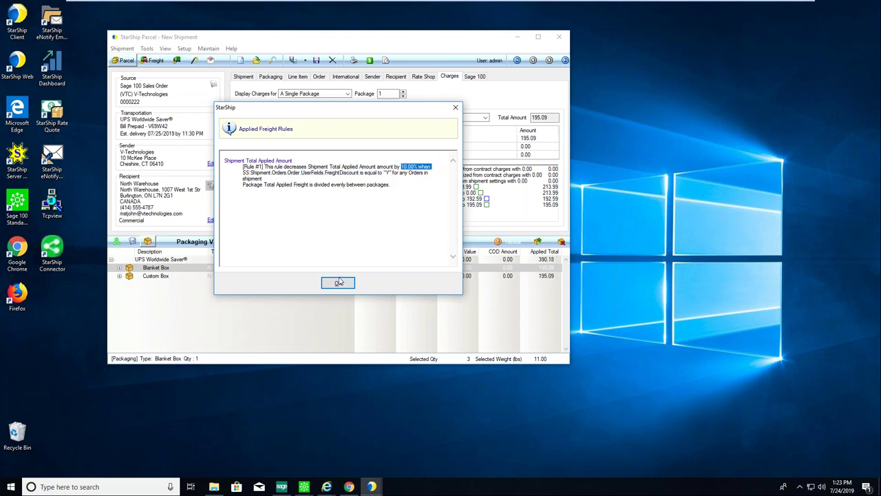
click(338, 282)
click(487, 205)
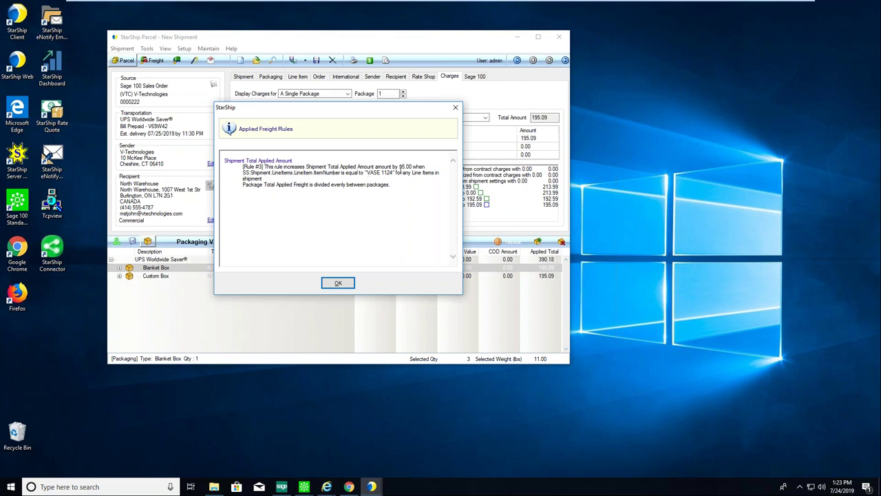
drag(398, 167, 425, 167)
click(337, 283)
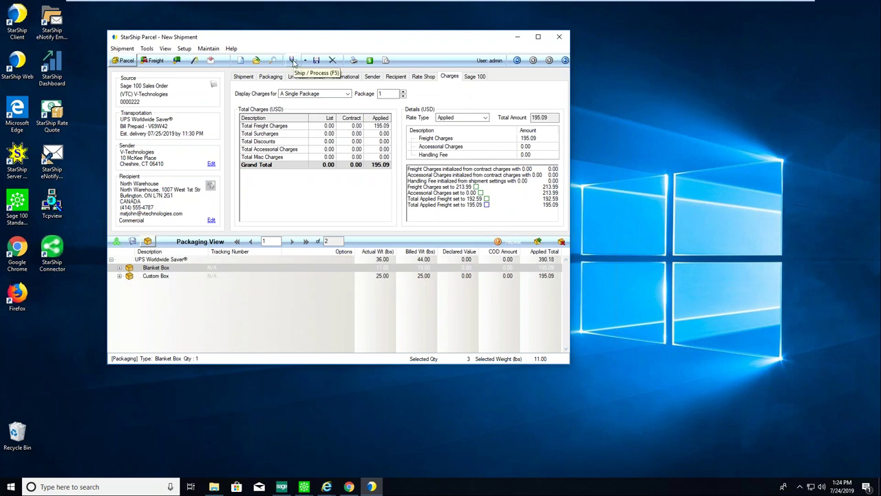
Ship the order, enlarge the first package's label preview, then close it.
click(293, 62)
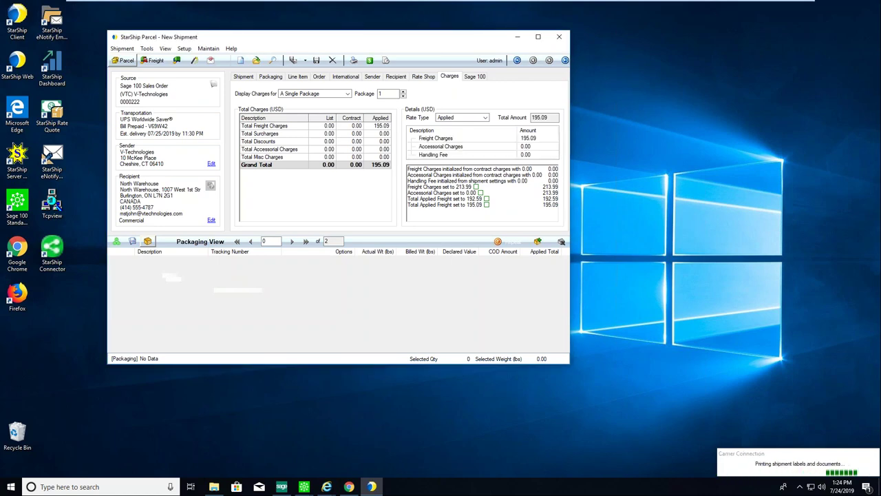
drag(350, 89, 177, 19)
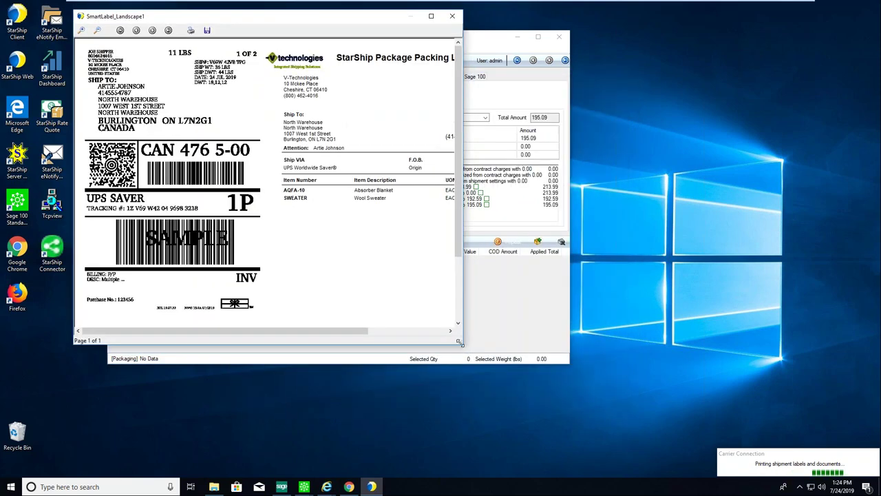
drag(462, 344, 638, 452)
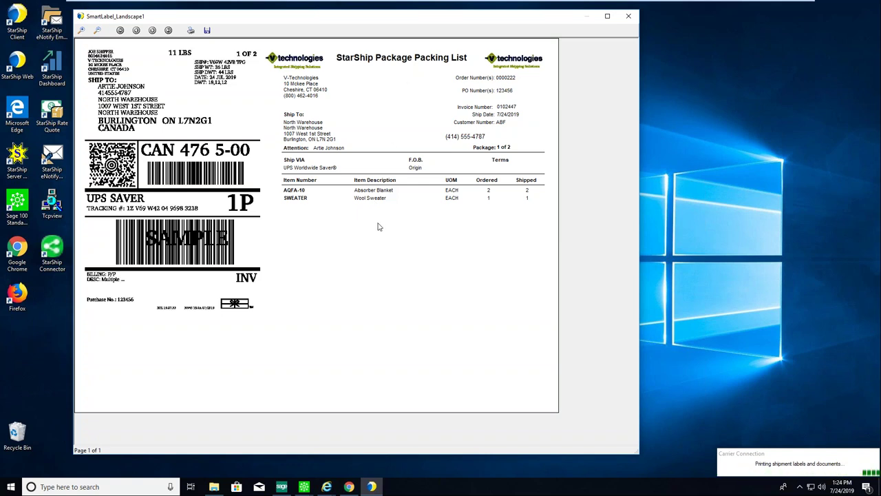
click(628, 19)
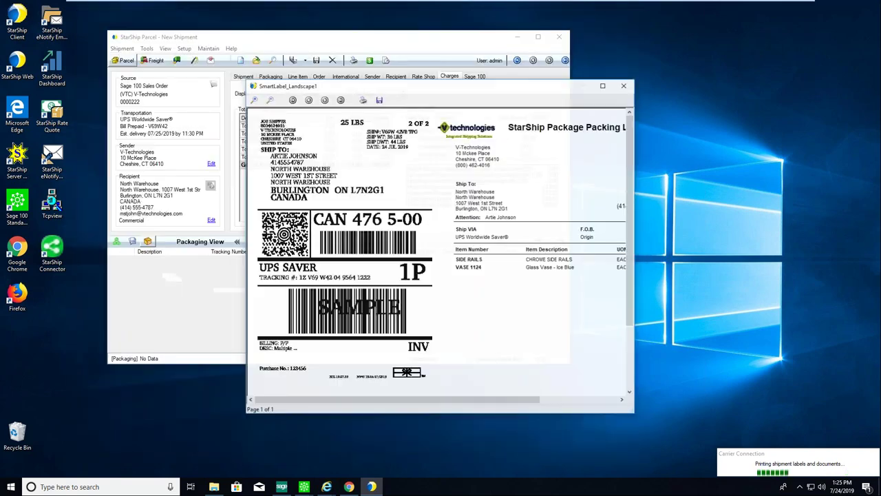
Enlarge the second label and packing list preview, then close it.
drag(413, 86, 270, 43)
drag(489, 372, 684, 471)
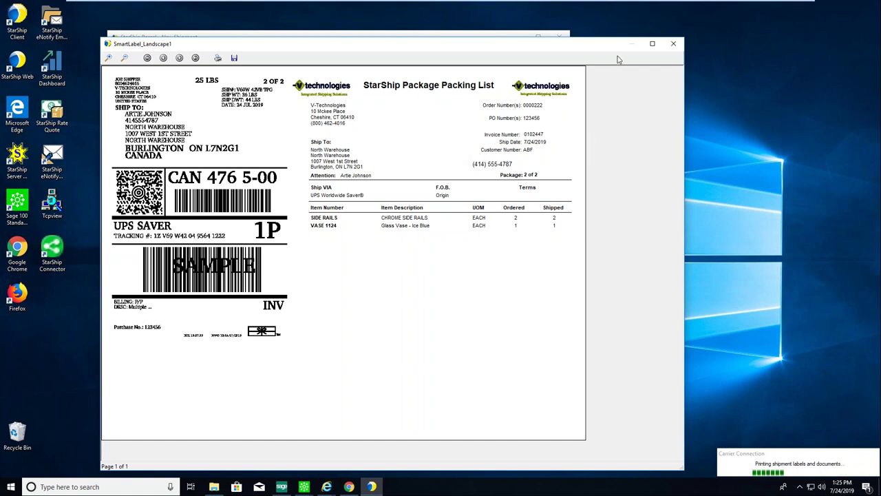
click(674, 46)
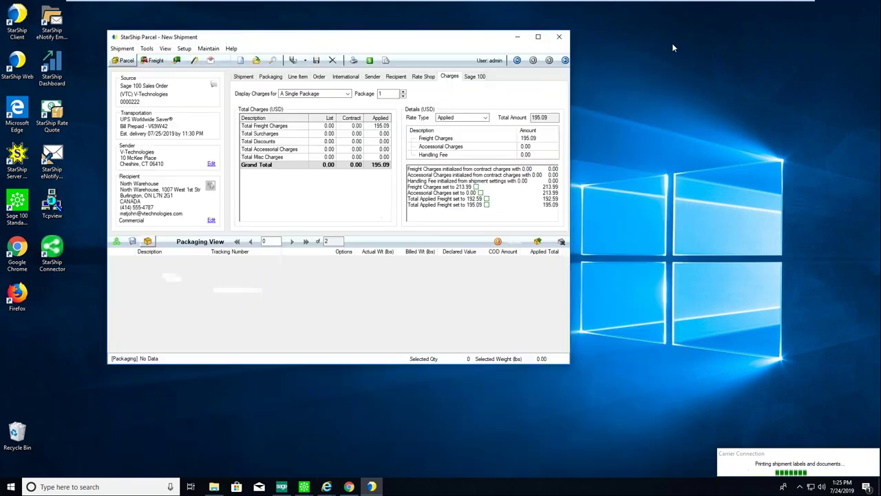
Enlarge and scroll through the Commercial Invoice preview, then close it.
drag(480, 93, 359, 28)
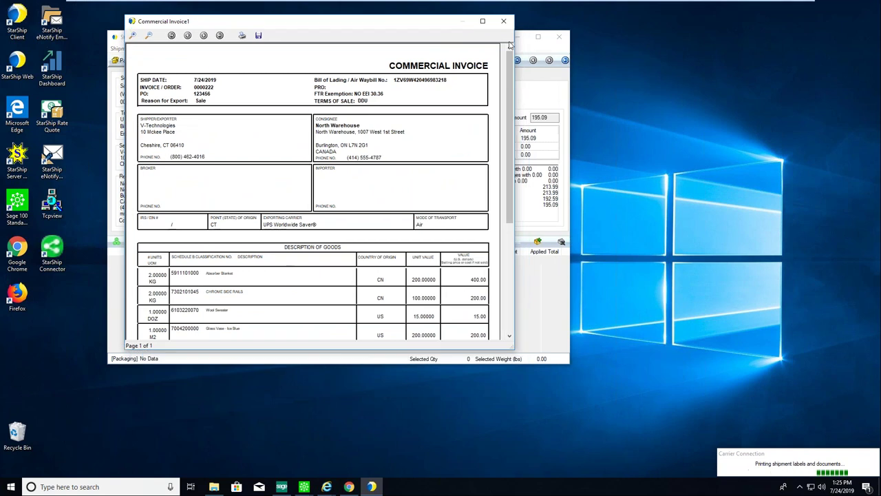
drag(511, 351, 515, 468)
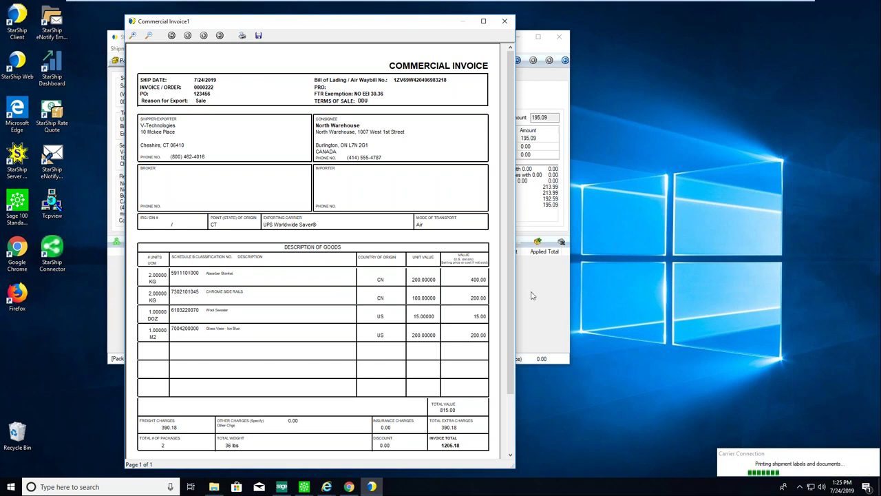
scroll(501, 406, down, 3)
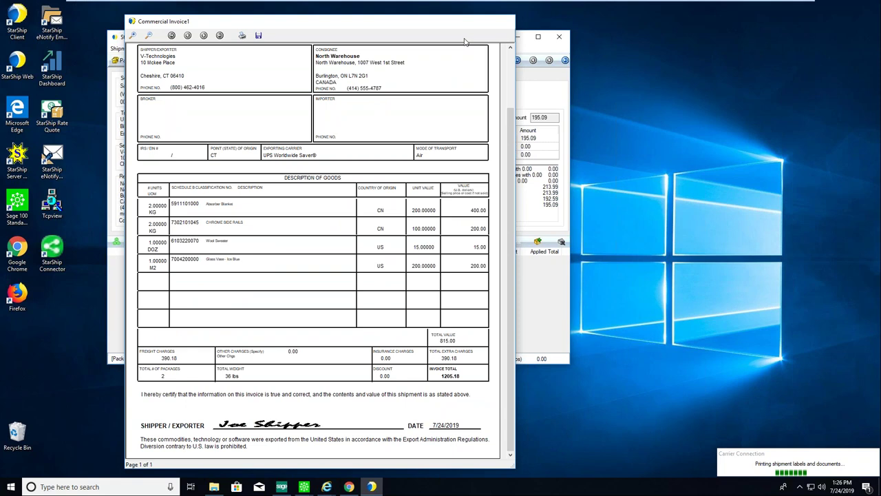
click(505, 23)
Review and close the NAFTA Certificate of Origin, then minimize StarShip Parcel.
drag(373, 87, 207, 27)
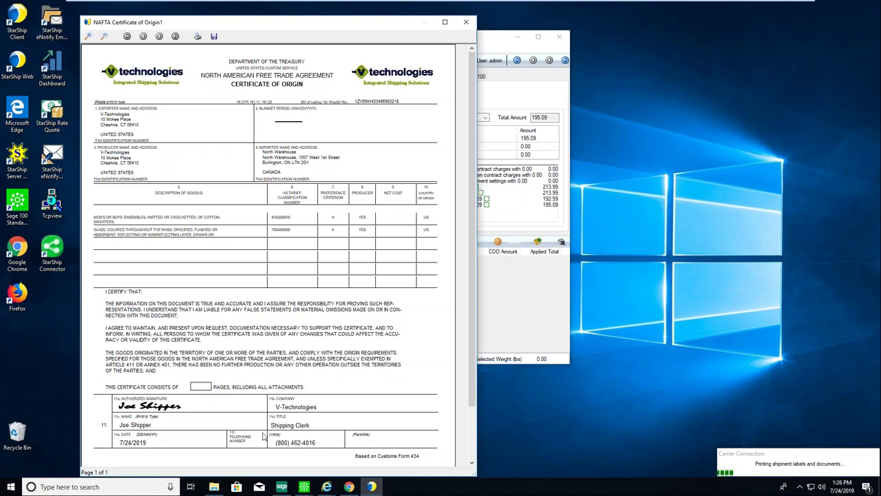
click(466, 23)
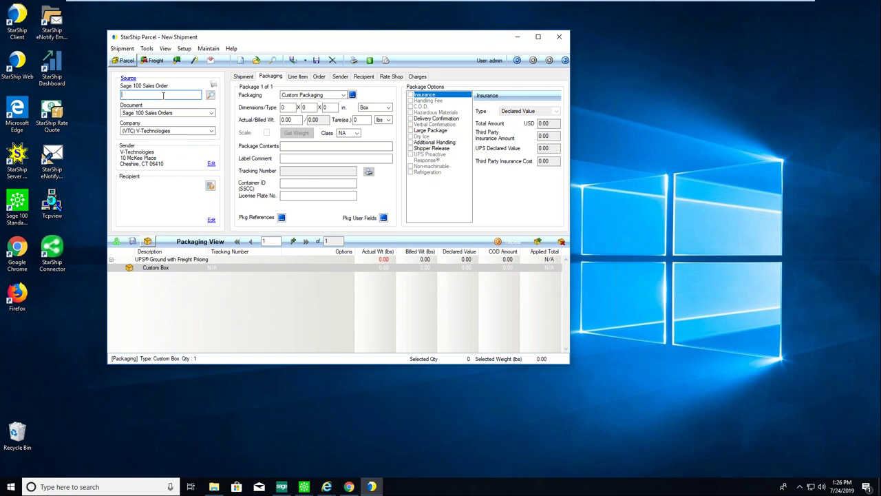
click(517, 36)
Bring up Sage 100's S/O Invoice Data Entry and load the latest invoice, 0102447.
click(282, 487)
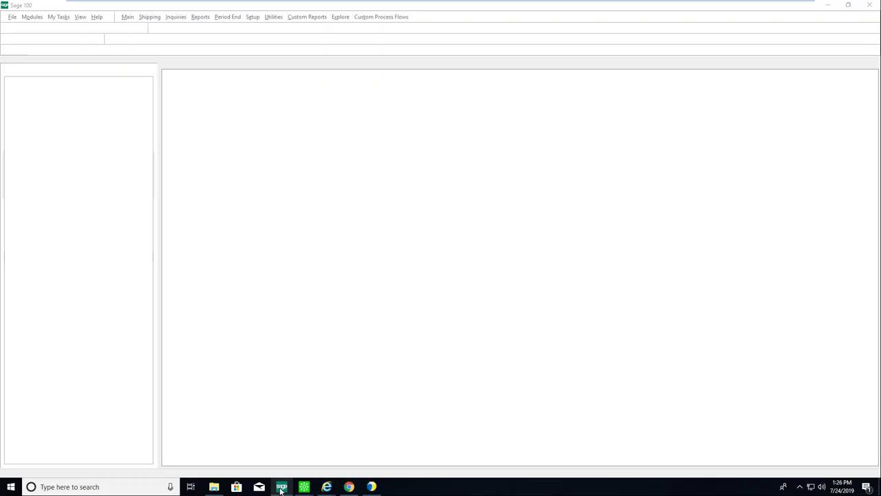
click(303, 486)
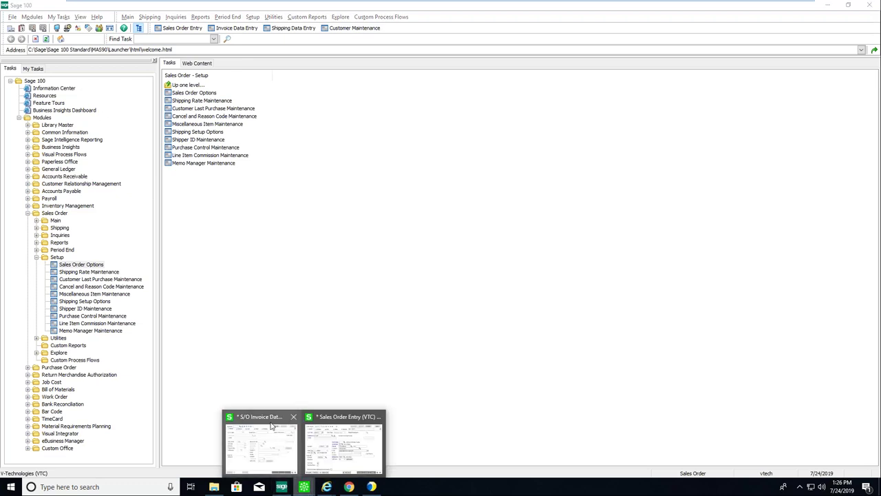
click(272, 425)
drag(297, 79, 227, 62)
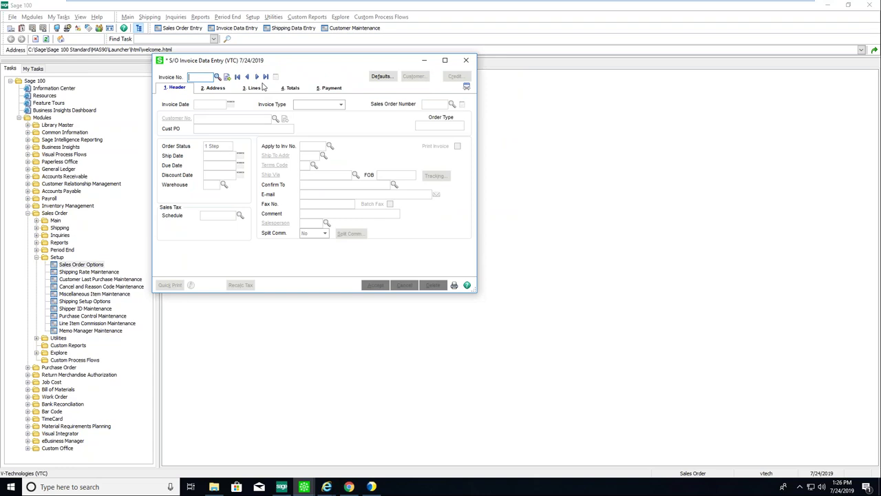
click(265, 77)
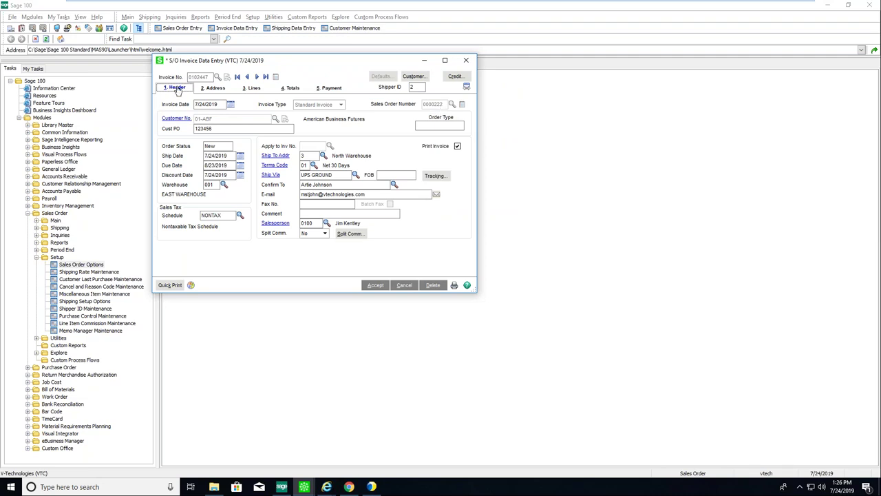
Check the two UPS packages' tracking and package 0001's contents, then show the invoice Totals.
click(434, 175)
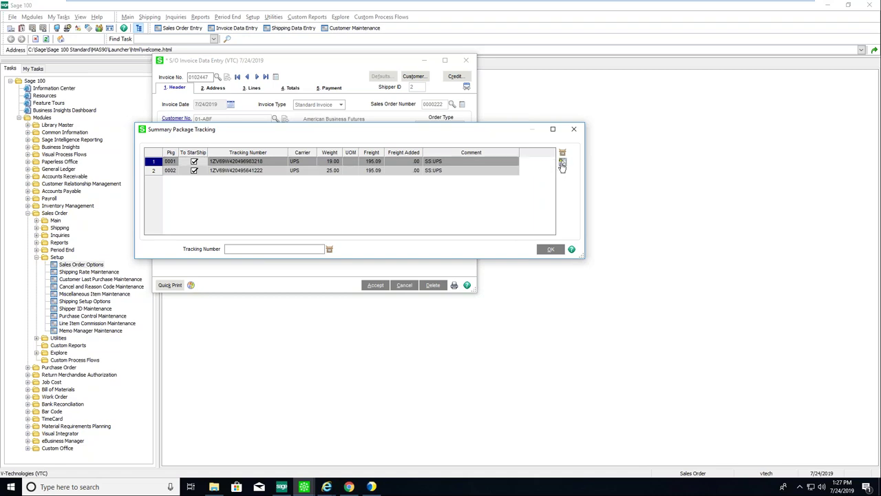
click(562, 163)
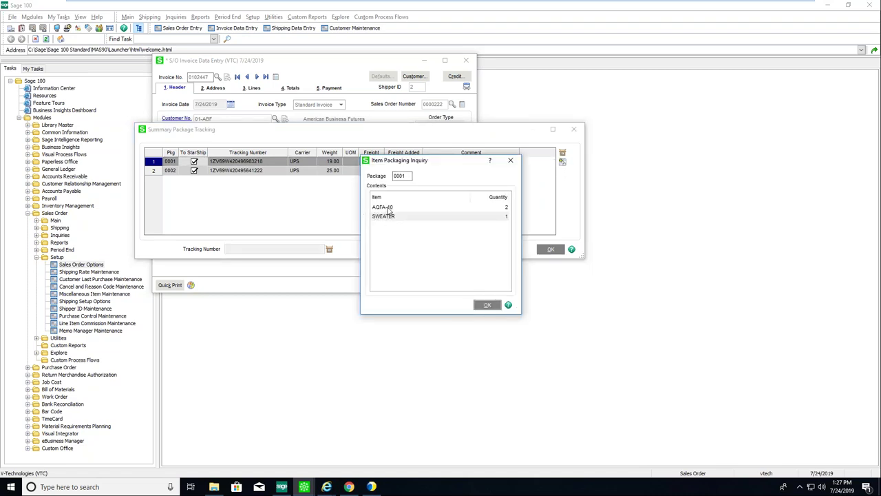
click(486, 305)
click(551, 249)
click(294, 88)
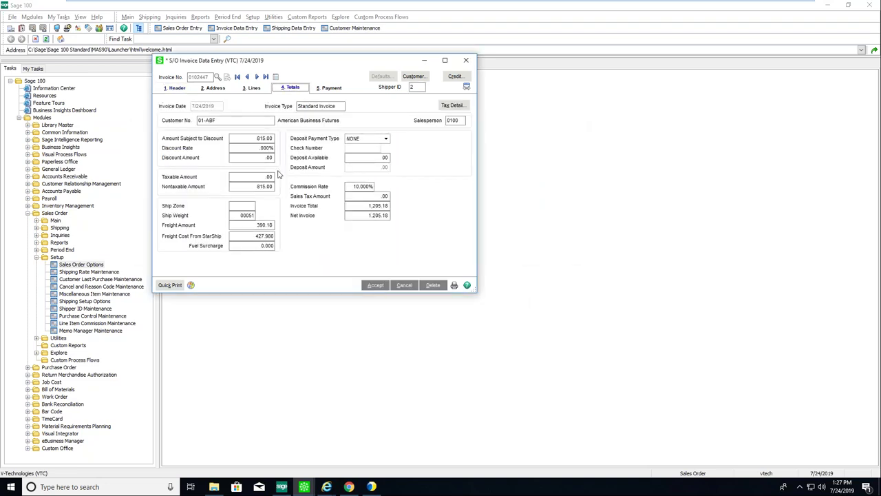
click(253, 224)
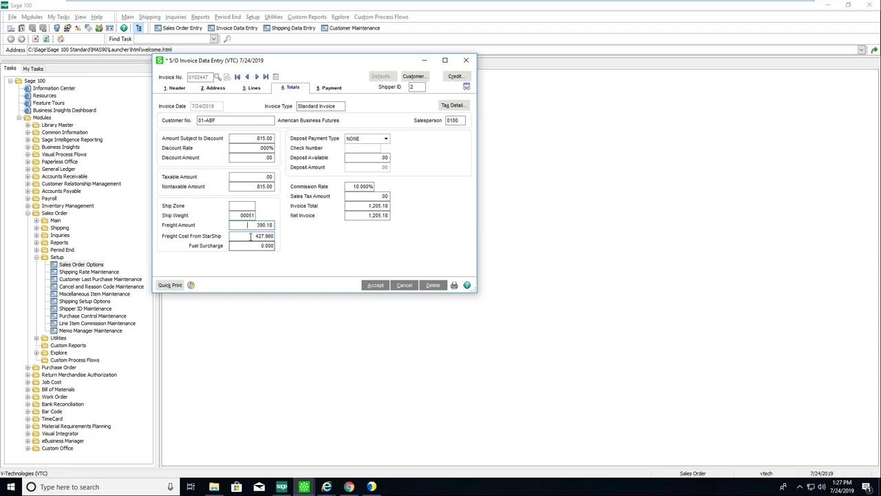
drag(245, 236, 283, 235)
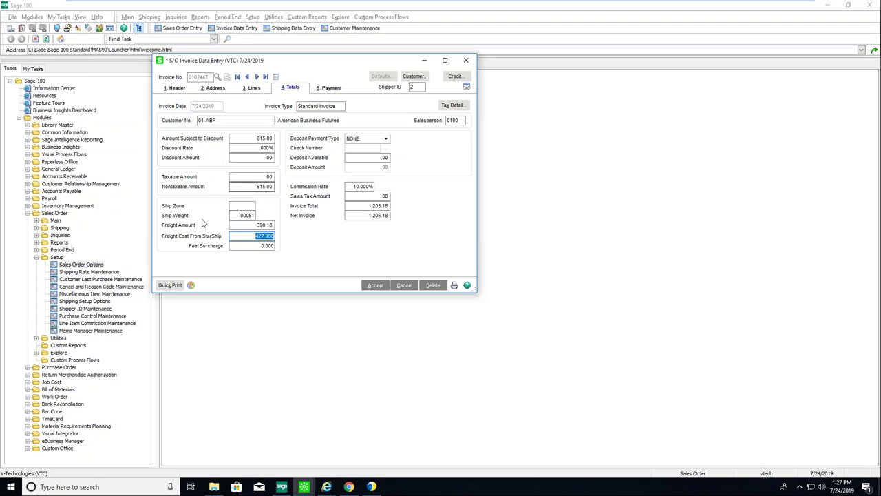
click(243, 236)
Change the Freight Amount to 435.00, making the total 1,250.00, and accept the invoice.
click(256, 226)
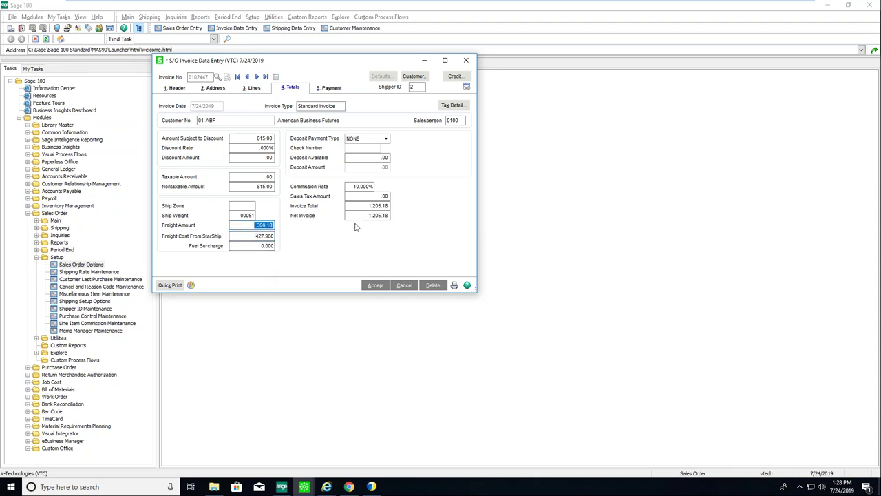
text(435.)
text(00)
click(266, 248)
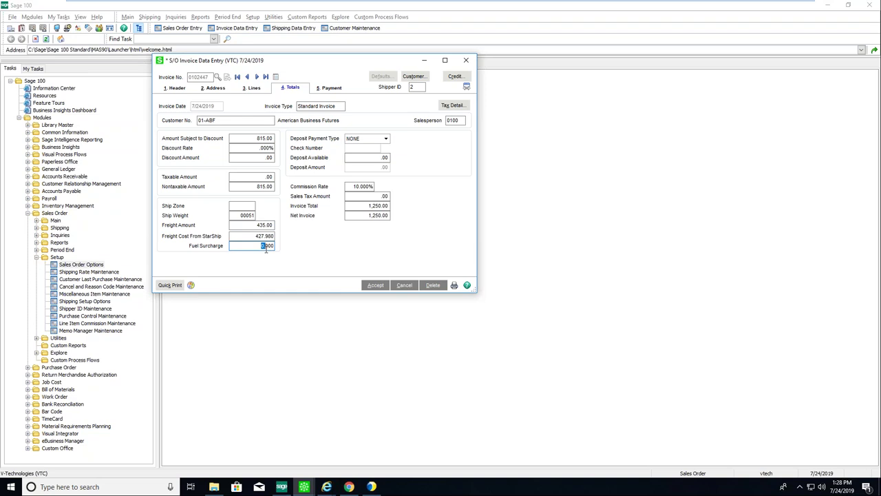
key(shift+Tab)
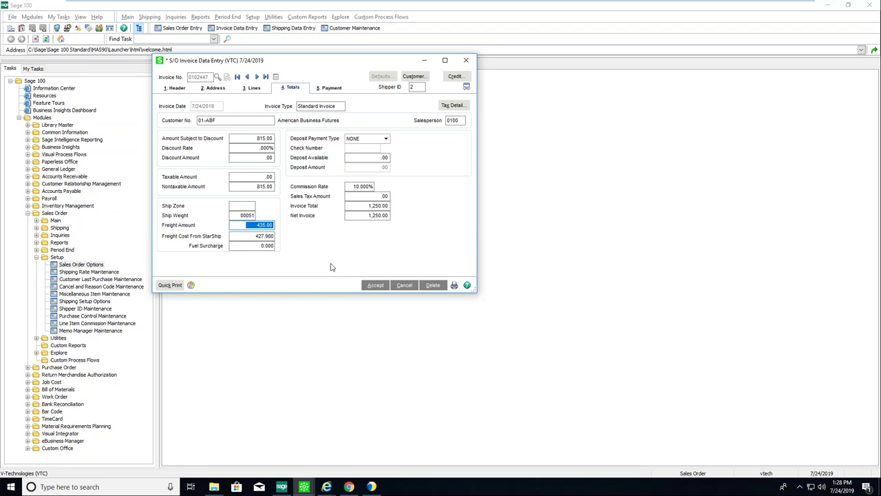
click(373, 286)
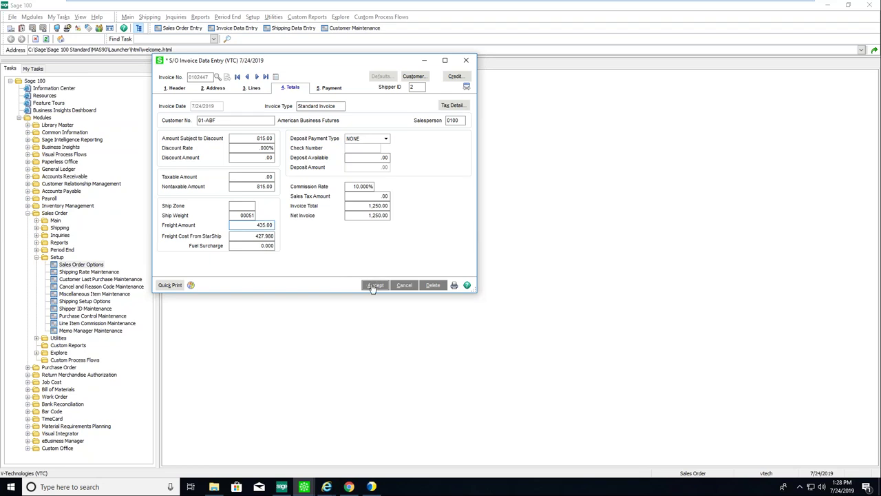
Minimize the invoice window and reload the eNotify Email Viewer page in Internet Explorer.
click(424, 64)
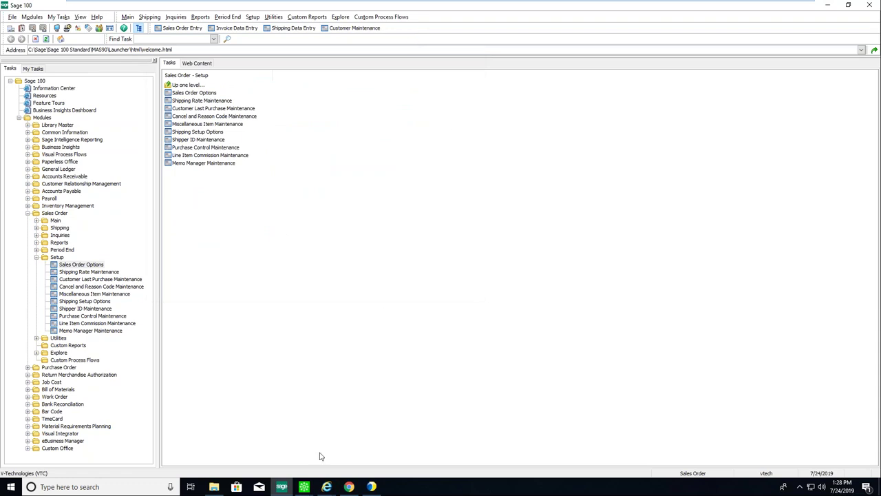
mouse_move(326, 486)
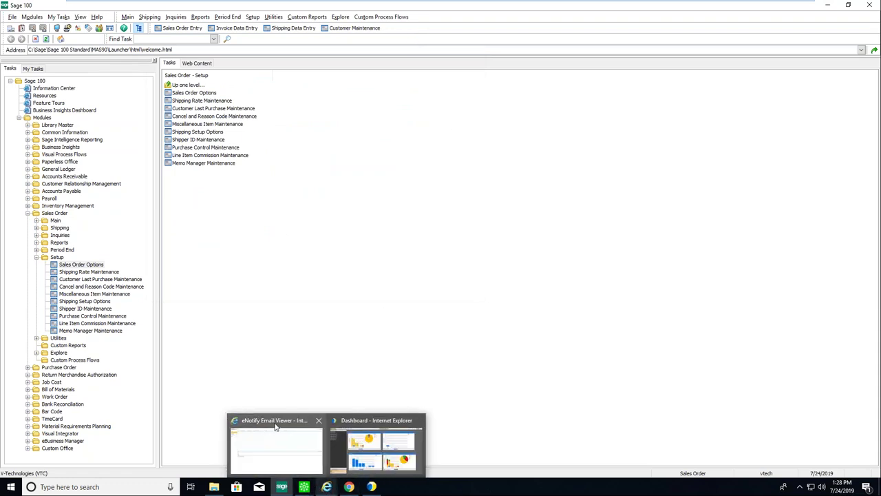
click(276, 427)
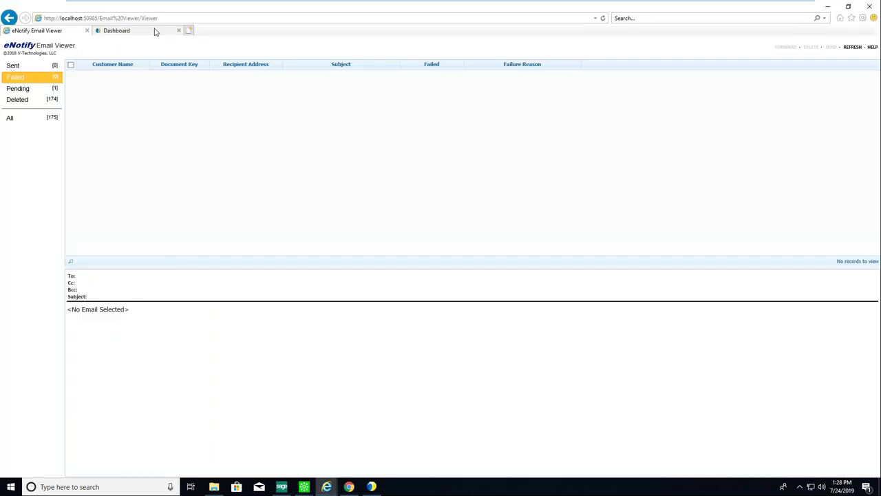
click(603, 18)
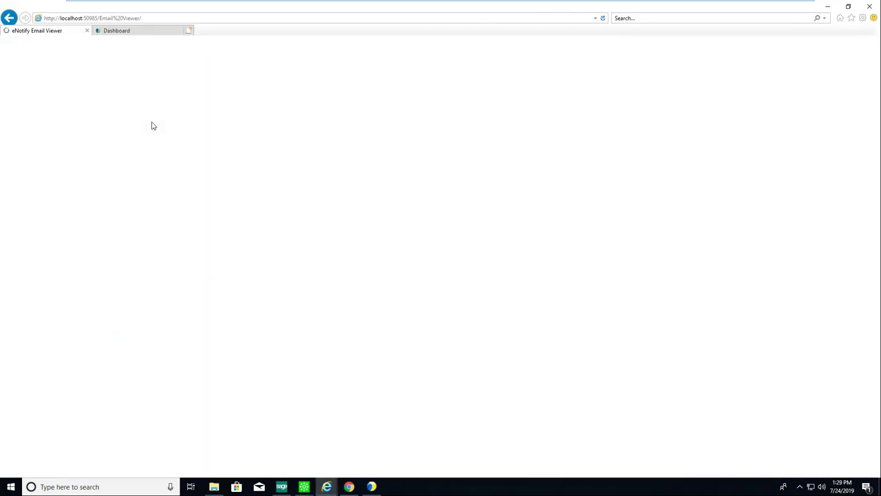
Log on to eNotify Email Viewer with the saved user name and password.
click(58, 104)
text(a)
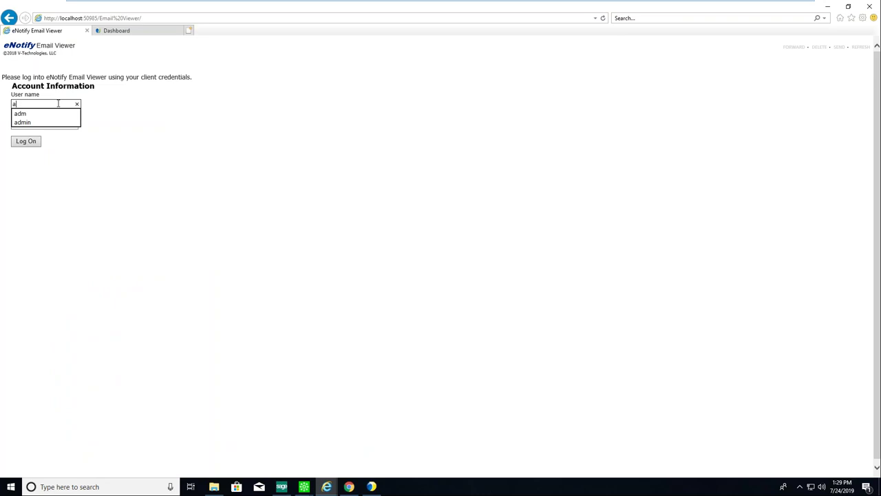
key(BackSpace)
text(ad)
click(21, 123)
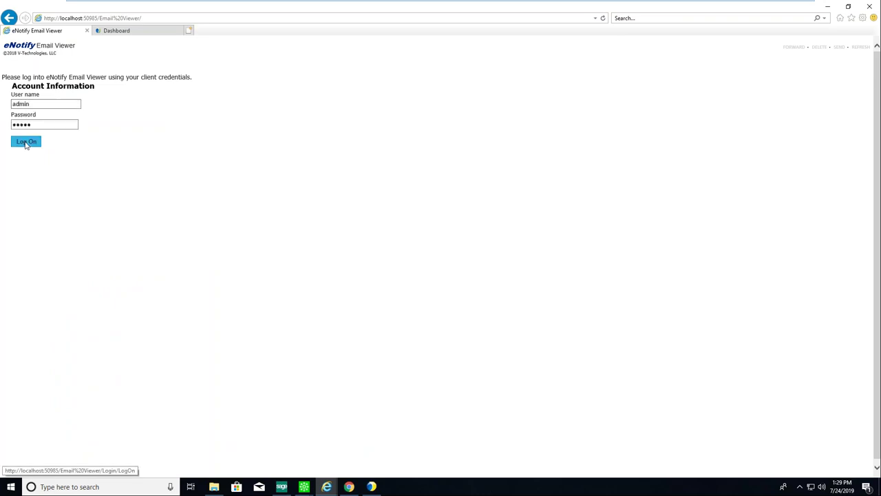
click(25, 142)
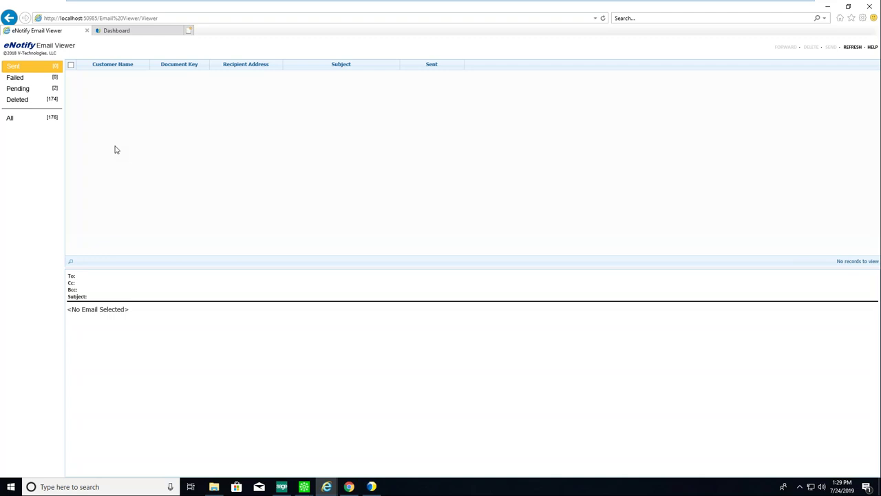
Open the Pending folder and highlight the PO/order number sentence and estimated delivery date.
click(40, 90)
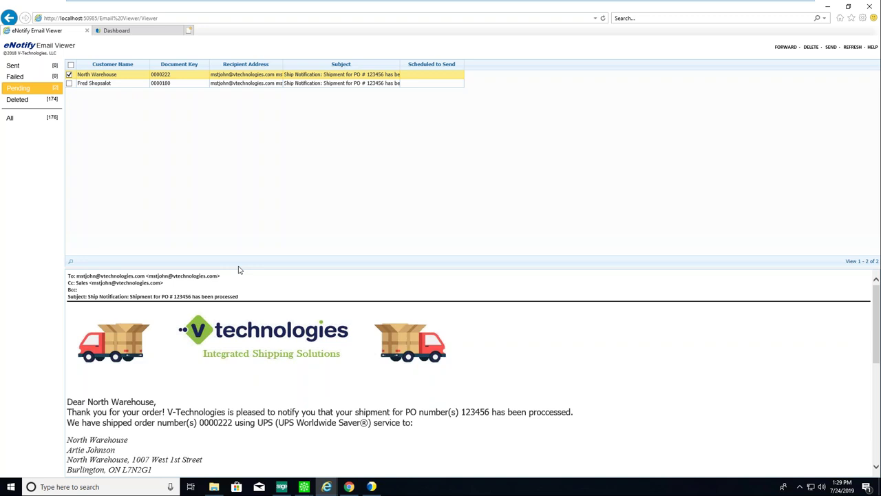
drag(243, 268, 239, 106)
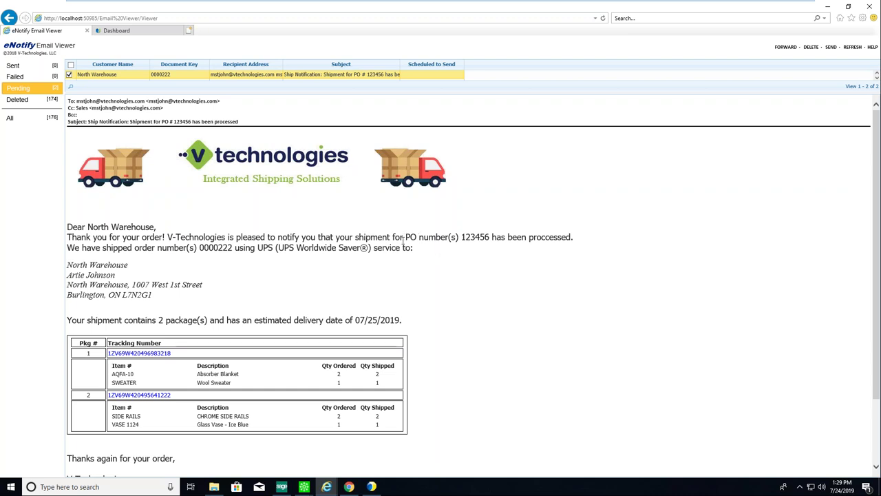
drag(404, 237, 404, 255)
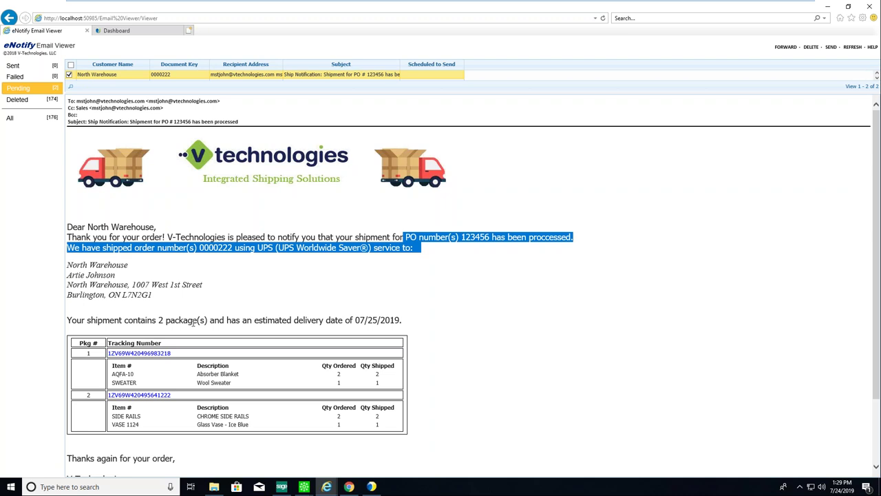
drag(412, 322, 325, 324)
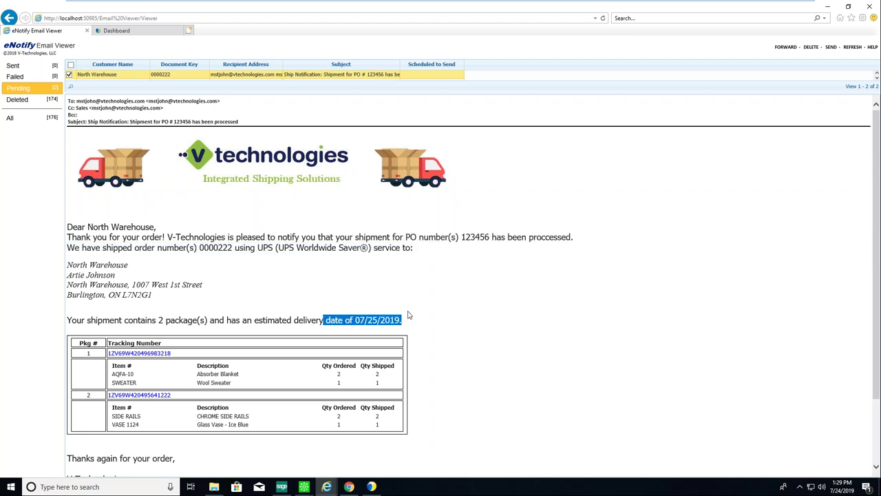
Highlight the 20% discount in the email footer, then enlarge the message list pane.
scroll(521, 357, down, 3)
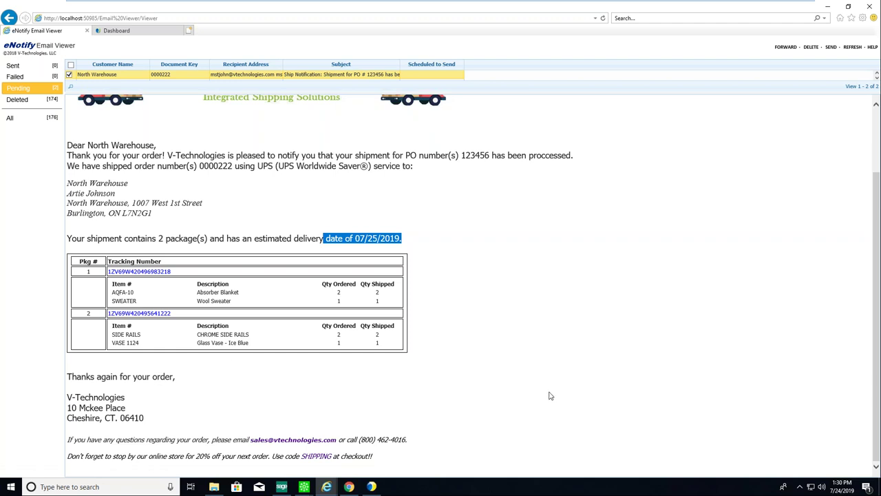
scroll(515, 275, up, 2)
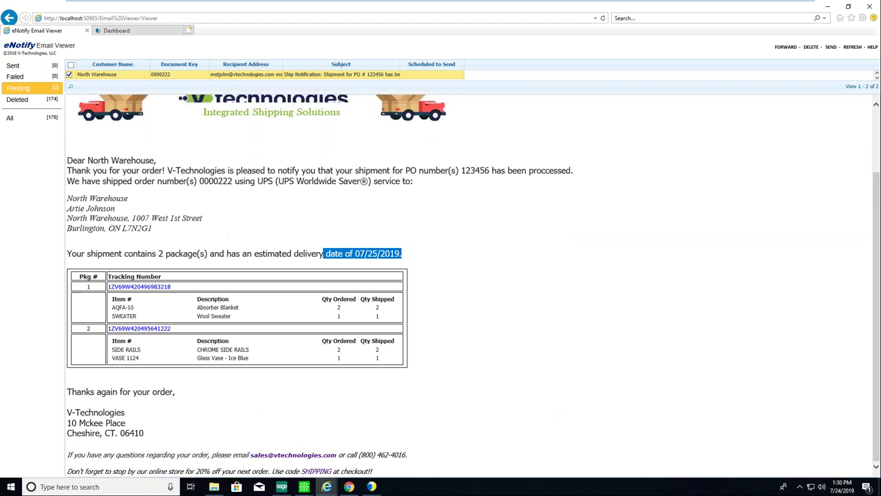
scroll(515, 275, down, 2)
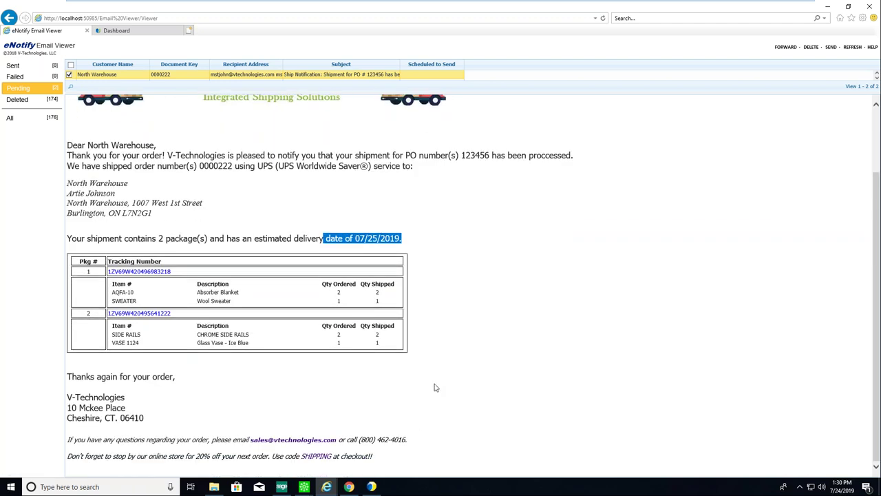
drag(196, 455, 210, 456)
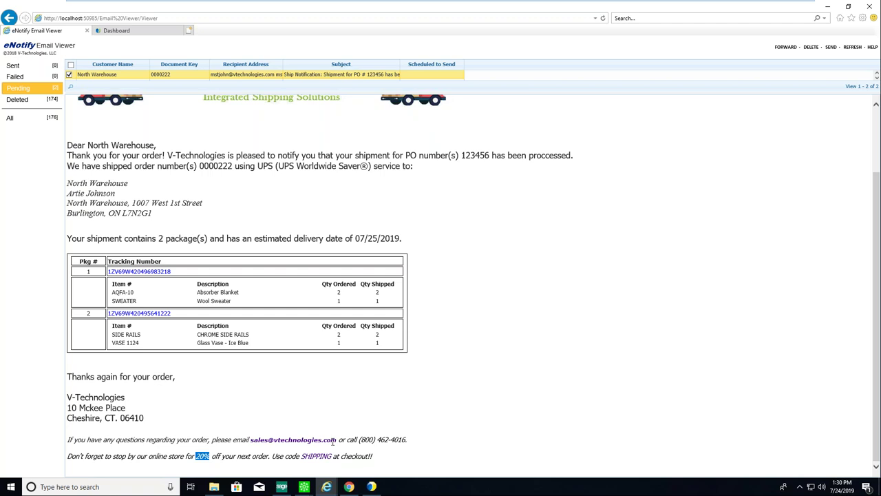
drag(490, 94, 484, 128)
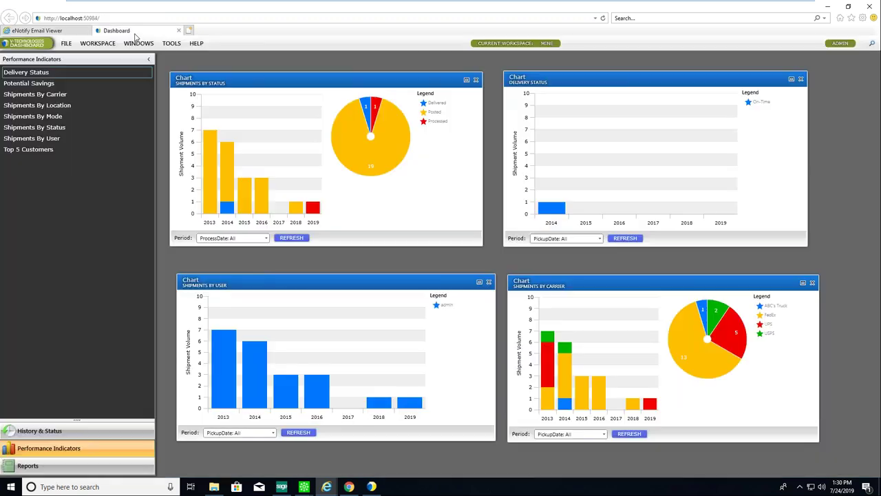
Switch to the Dashboard, review Find Shipments' Property options keeping Tracking number, and cancel.
click(136, 38)
click(172, 44)
click(179, 58)
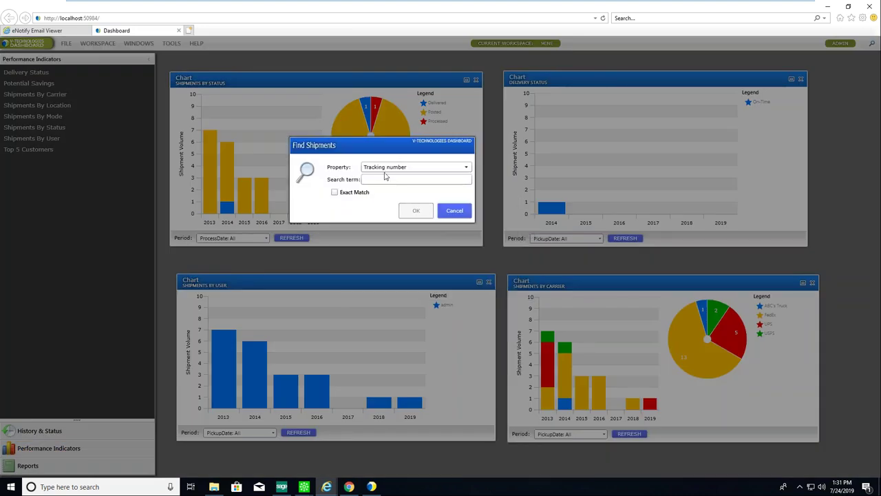
click(463, 168)
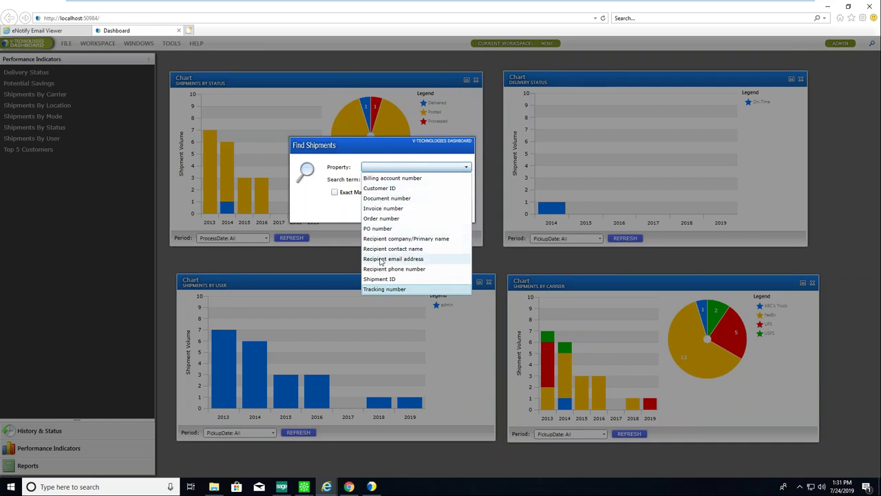
click(441, 166)
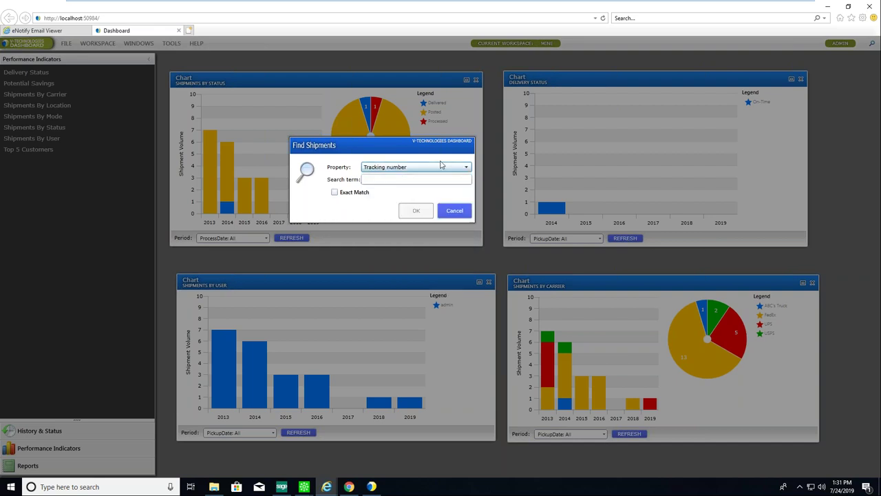
click(454, 211)
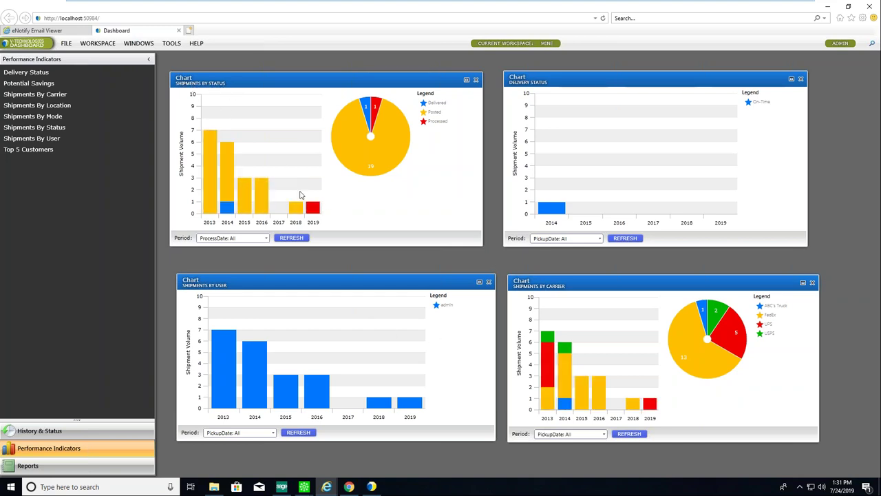
Drill into the processed 2019 shipments and open the North Warehouse shipment's details.
click(313, 210)
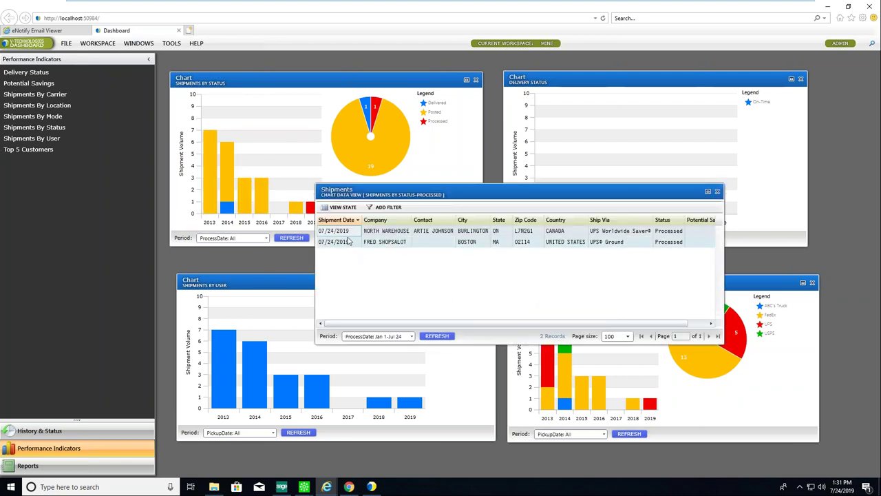
double_click(341, 241)
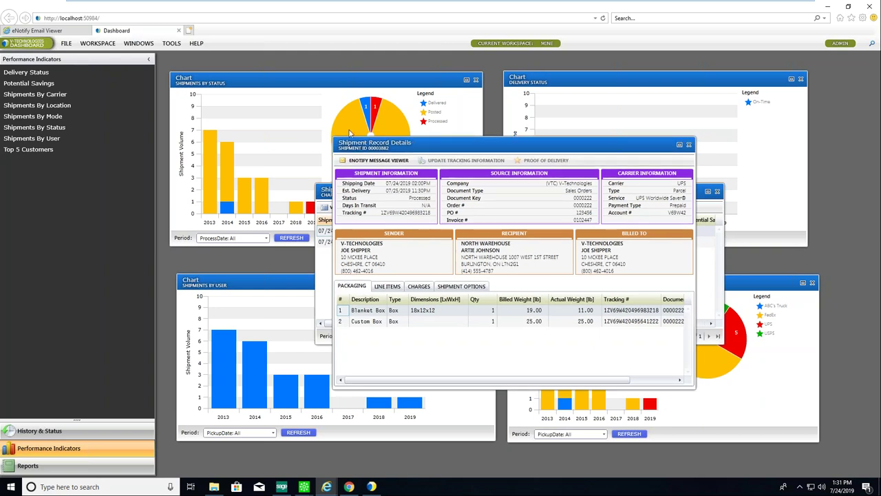
drag(361, 147, 249, 98)
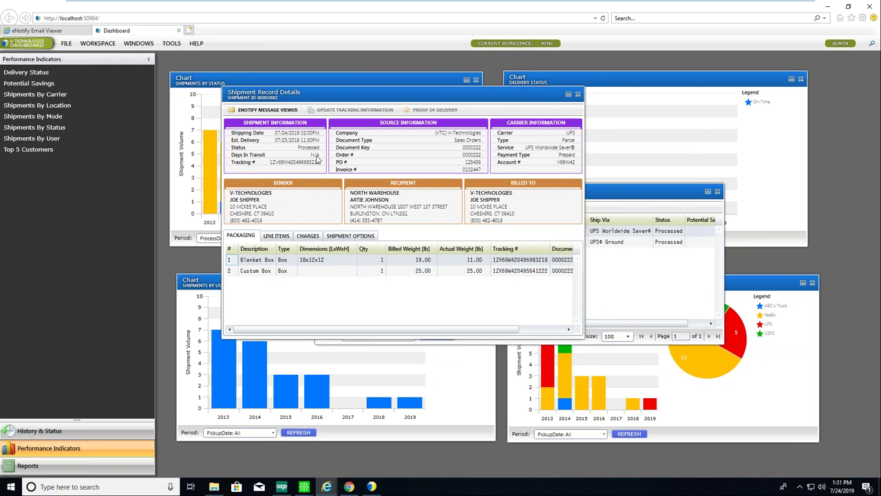
Review its Line Items, Charges and Shipment Options, close both windows, and list History & Status reports.
click(276, 236)
click(307, 236)
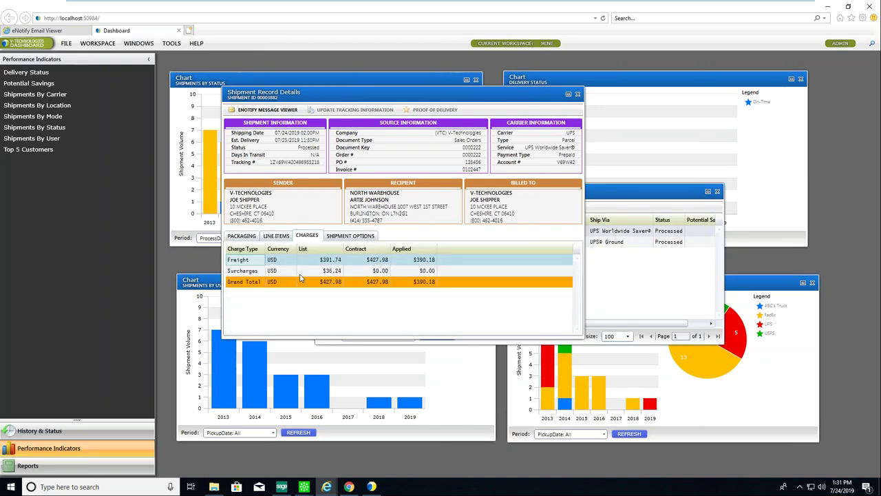
click(347, 237)
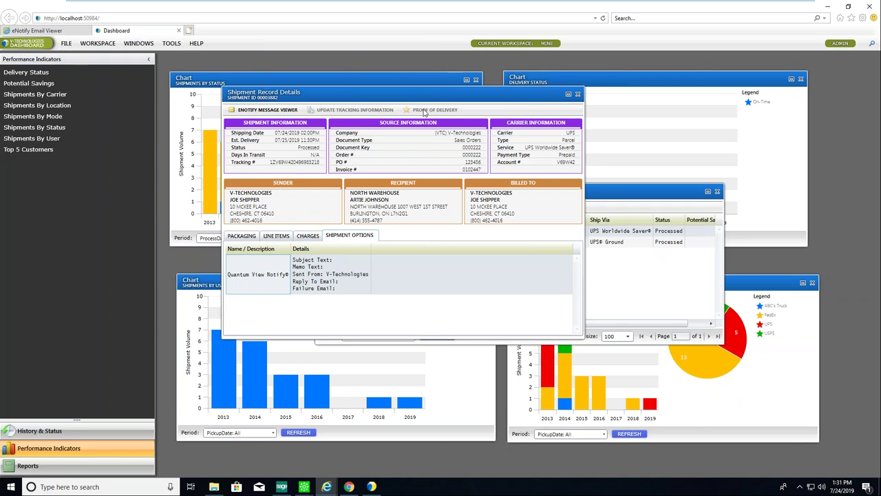
click(577, 94)
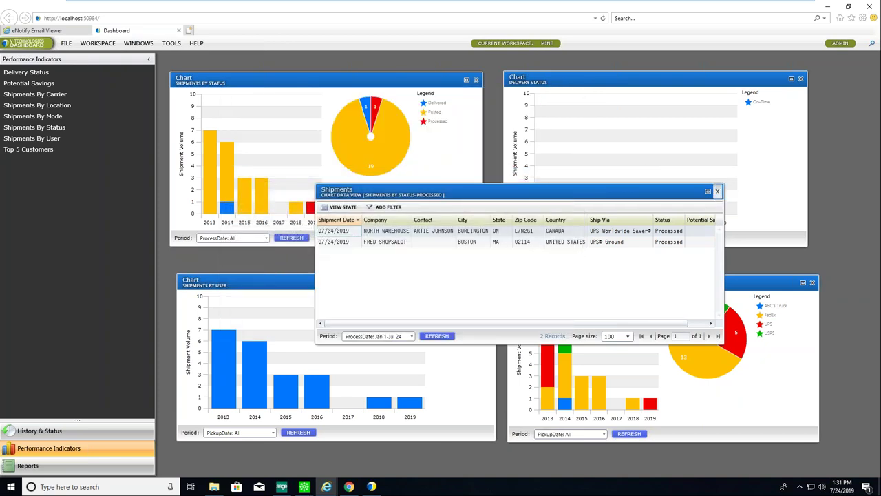
click(717, 191)
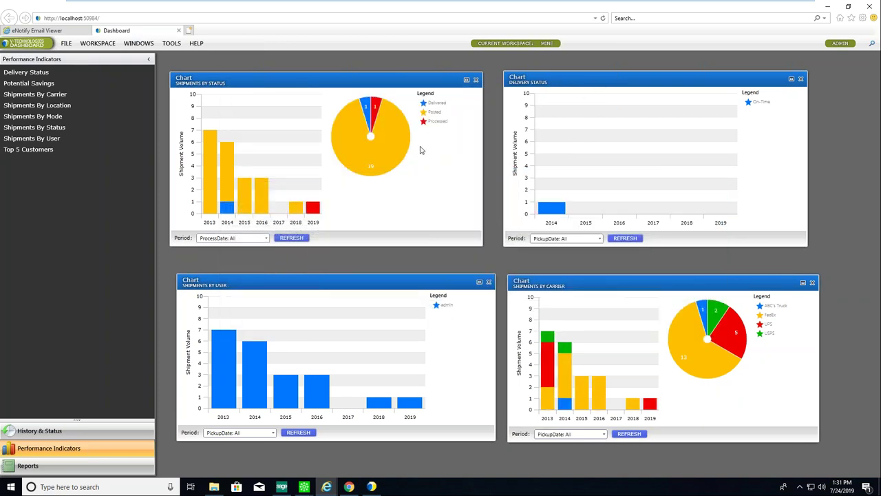
click(39, 430)
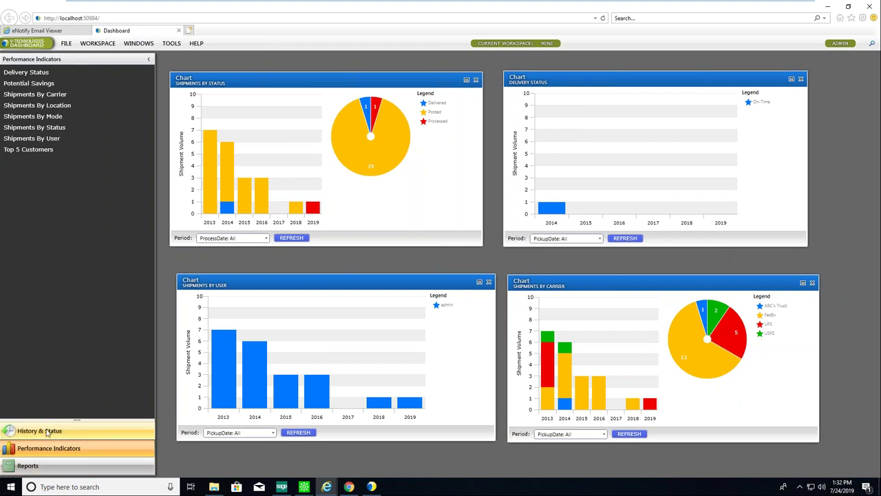
Browse the StarShip Dashboard's shipping reports list, then close the dashboard browser window.
click(28, 467)
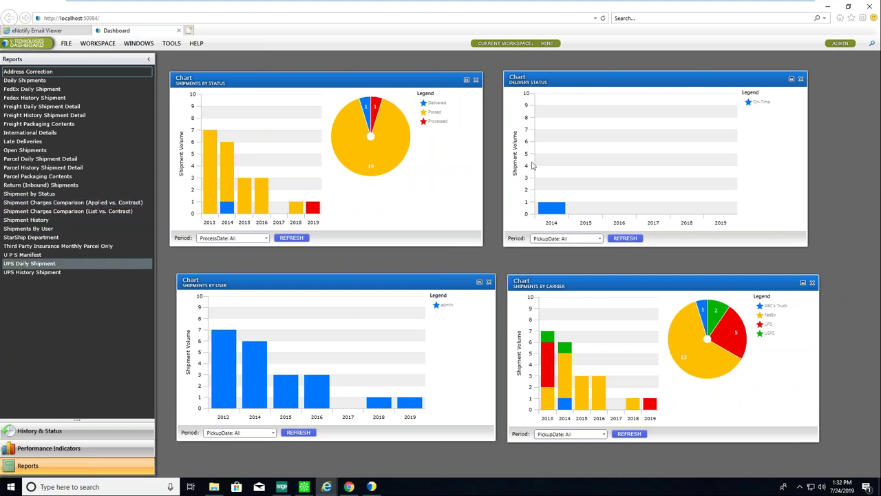
click(827, 7)
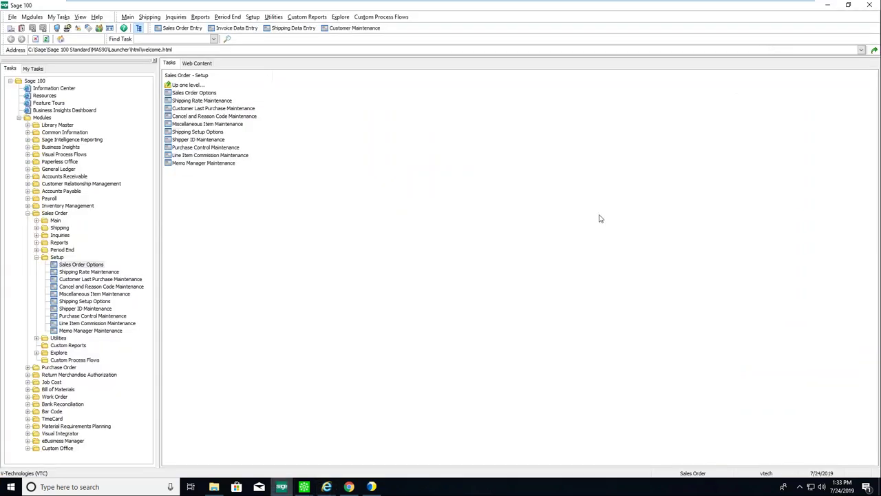
Load the sales order in StarShip Freight and review its shipment details and Loose Items contents.
click(373, 488)
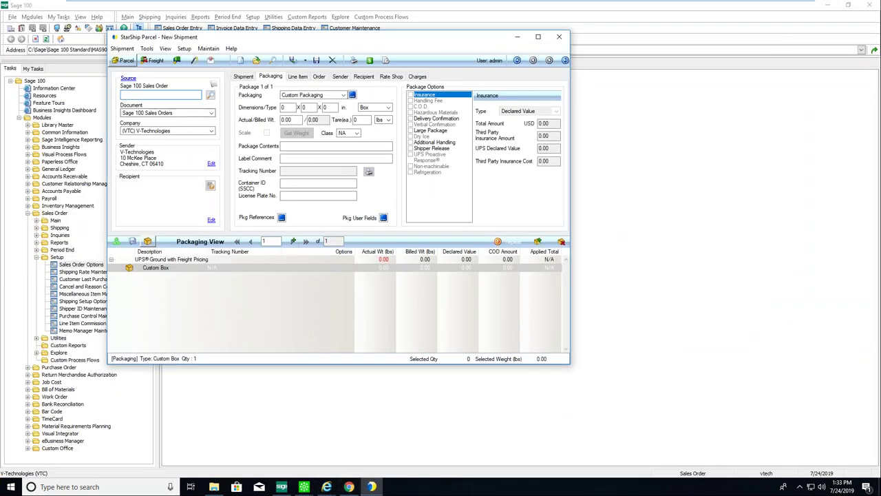
text(227)
key(Tab)
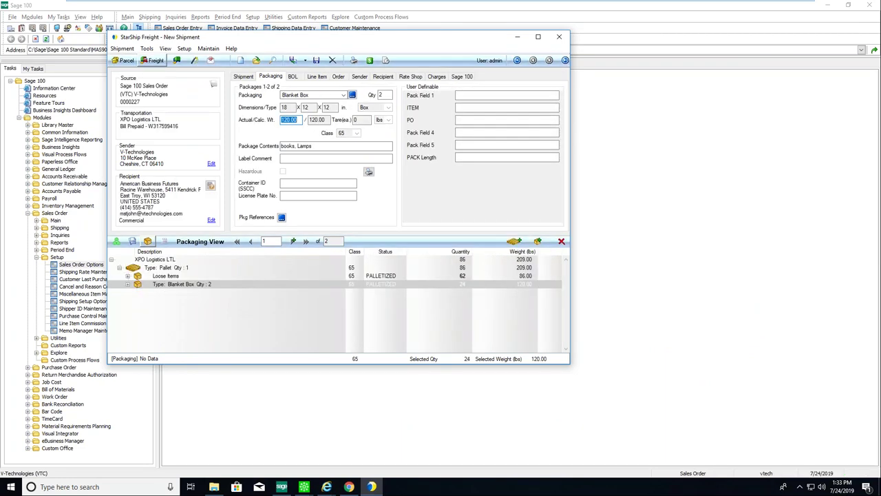
click(244, 76)
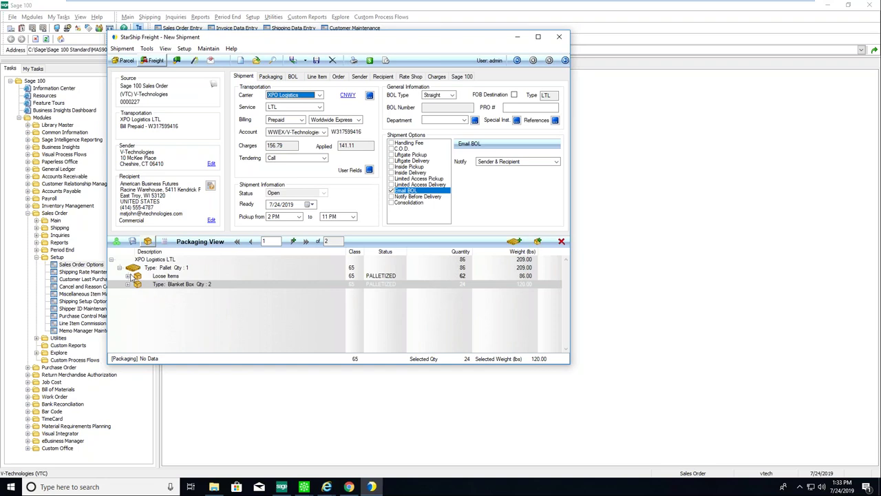
double_click(136, 276)
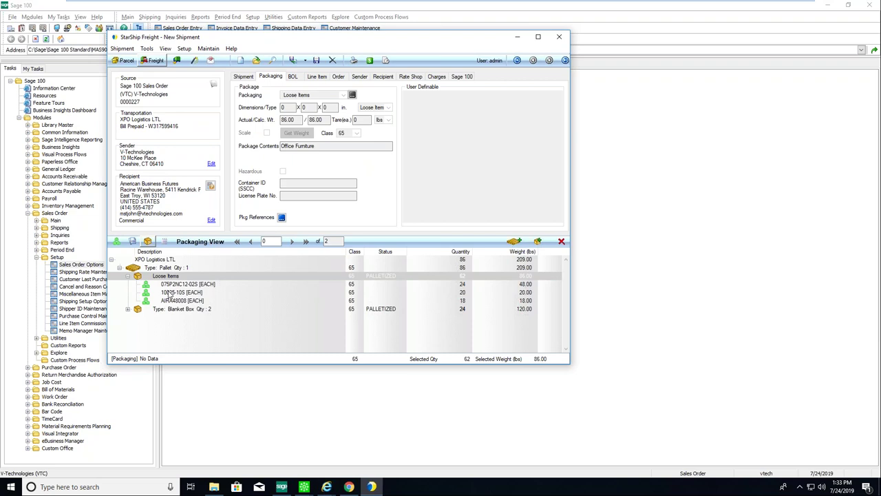
click(244, 77)
Compare freight rate quotes, keep Call as the tendering method, and enter the PRO number.
click(414, 78)
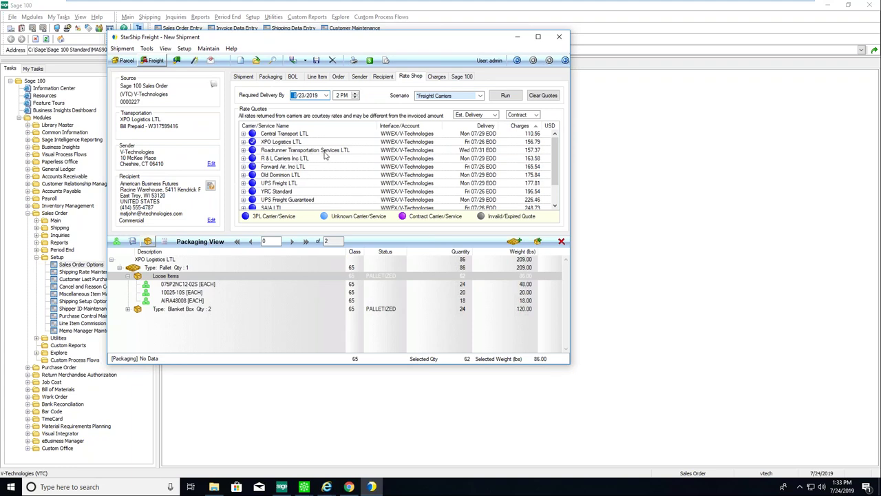
click(243, 78)
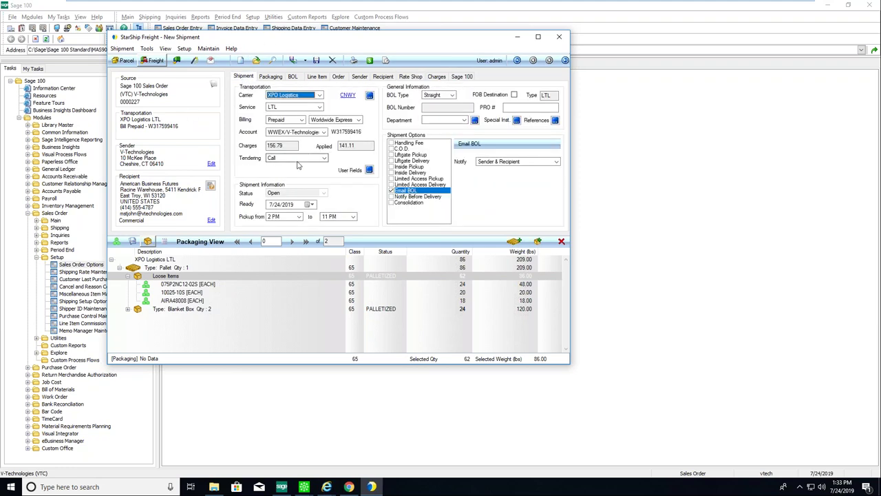
click(307, 159)
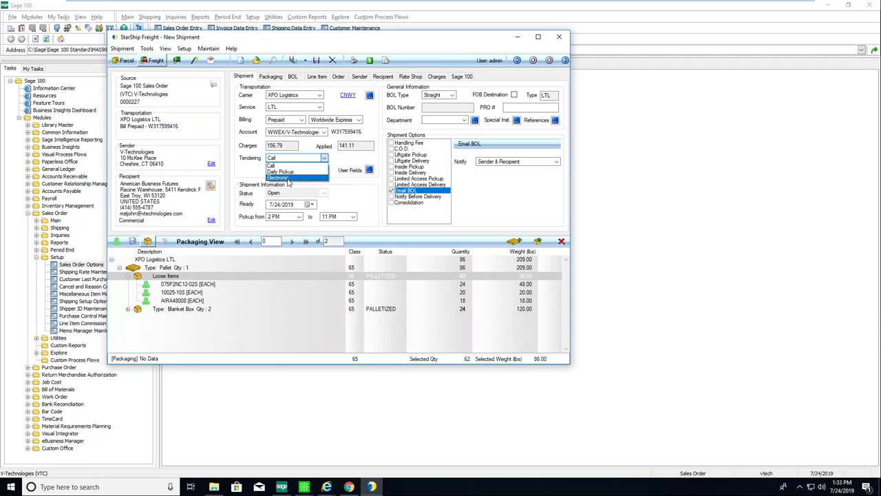
click(252, 160)
click(510, 109)
text(123456789)
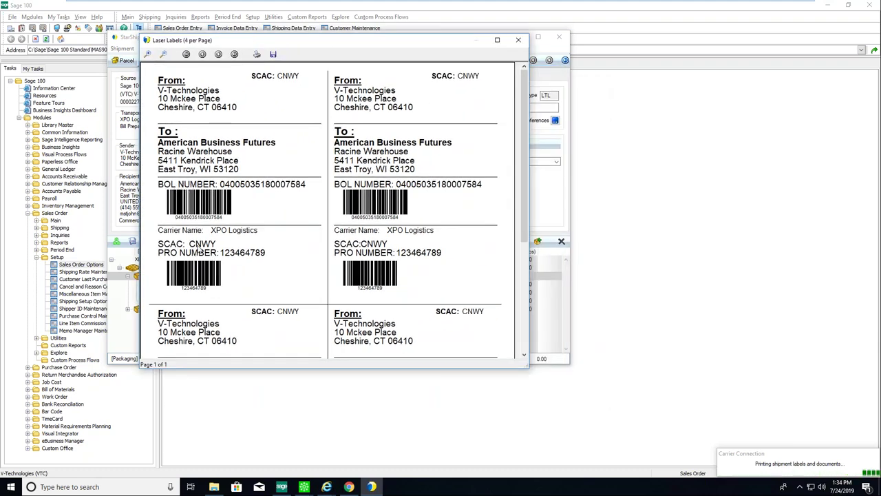
Close the laser labels preview, then scroll through and close the Straight1 bill of lading preview.
click(519, 41)
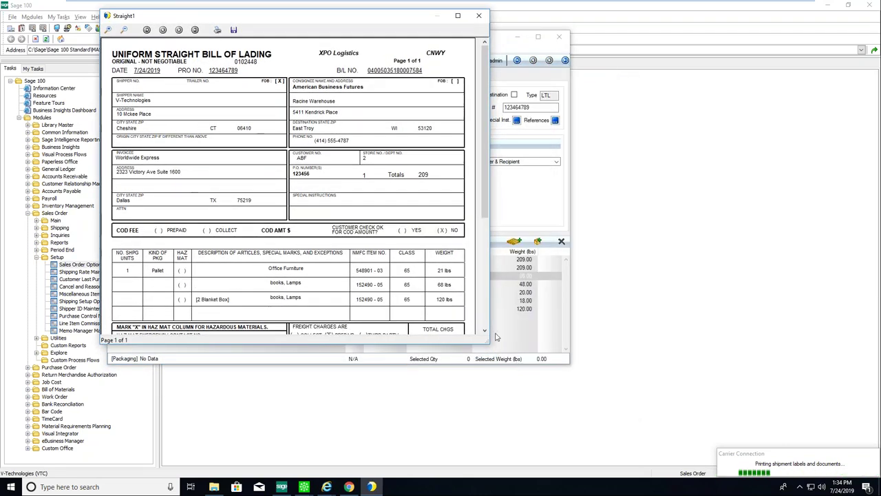
drag(484, 349, 484, 472)
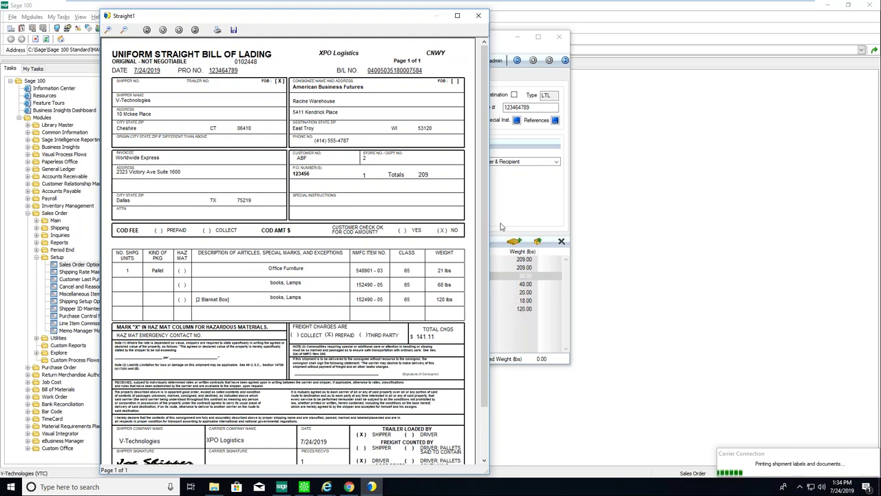
scroll(166, 378, down, 2)
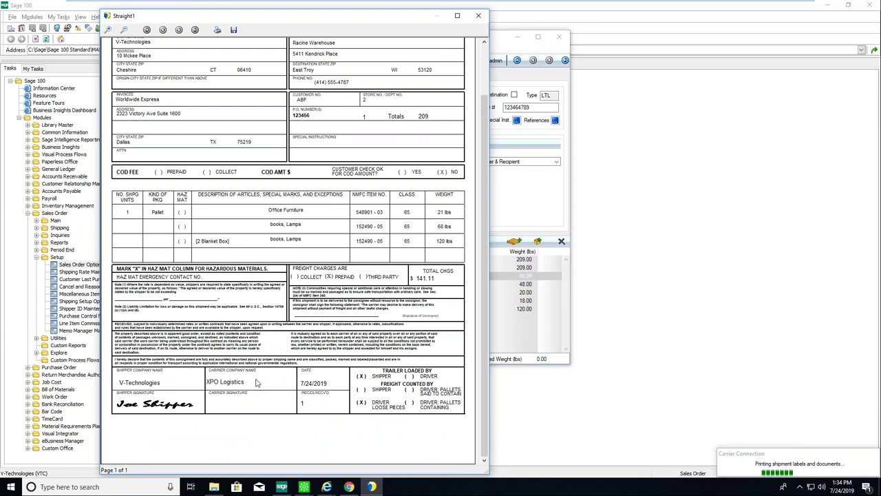
click(479, 21)
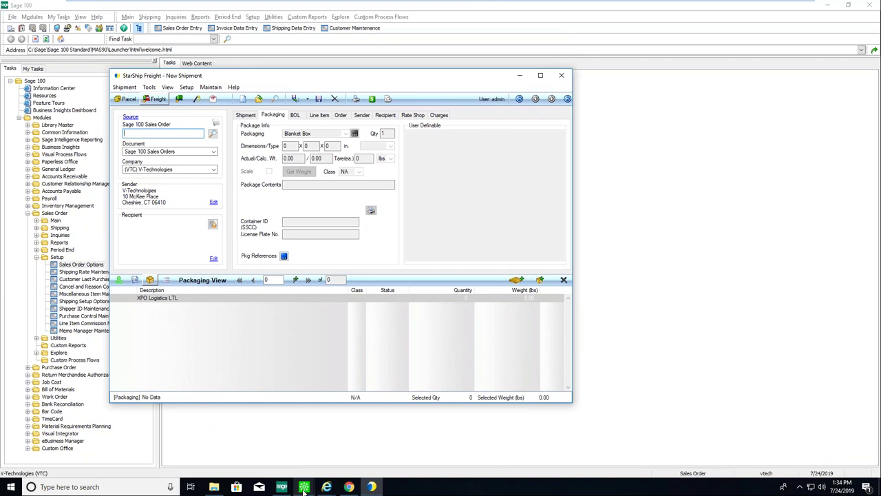
Load the shipped order's invoice and review its StarShip tracking and package 0001 contents.
mouse_move(304, 487)
click(260, 441)
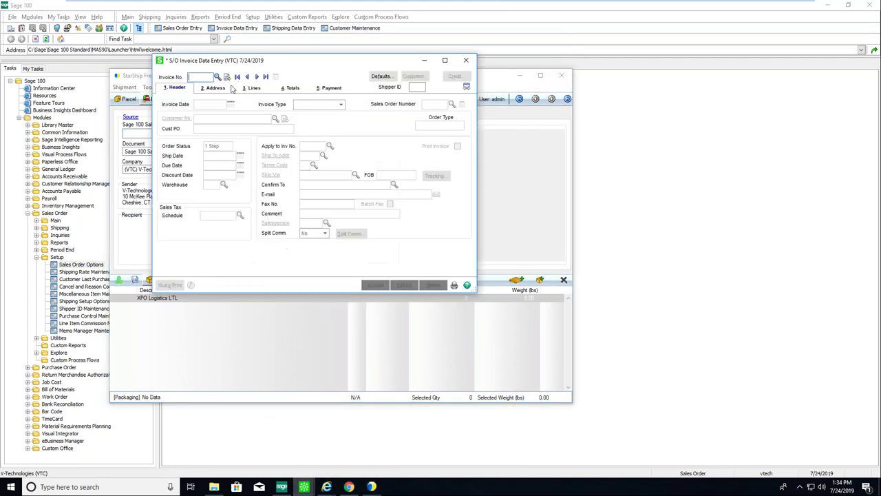
click(256, 76)
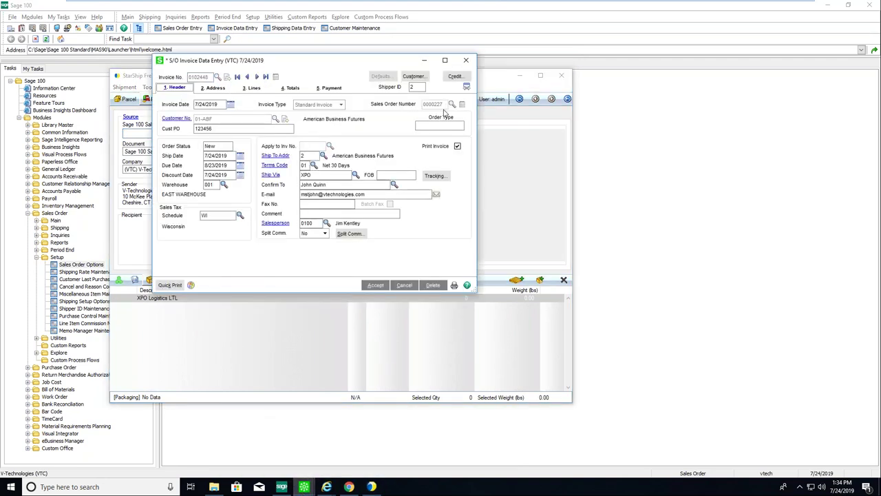
click(434, 175)
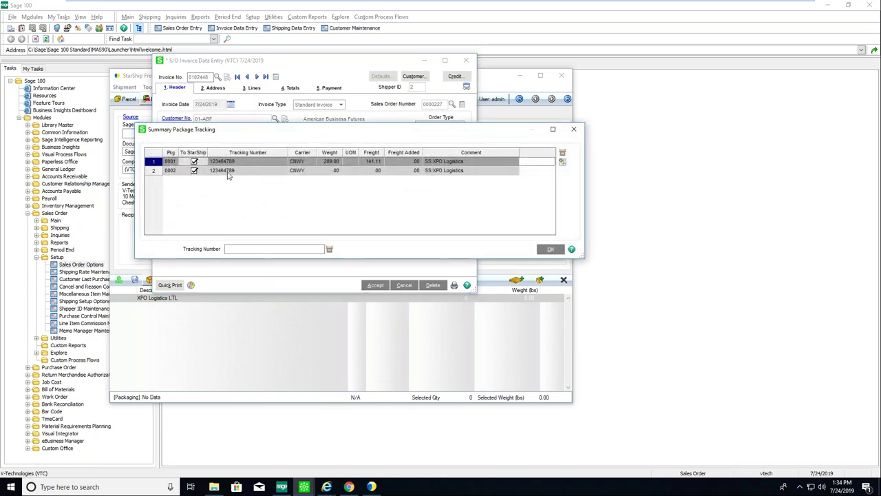
click(563, 161)
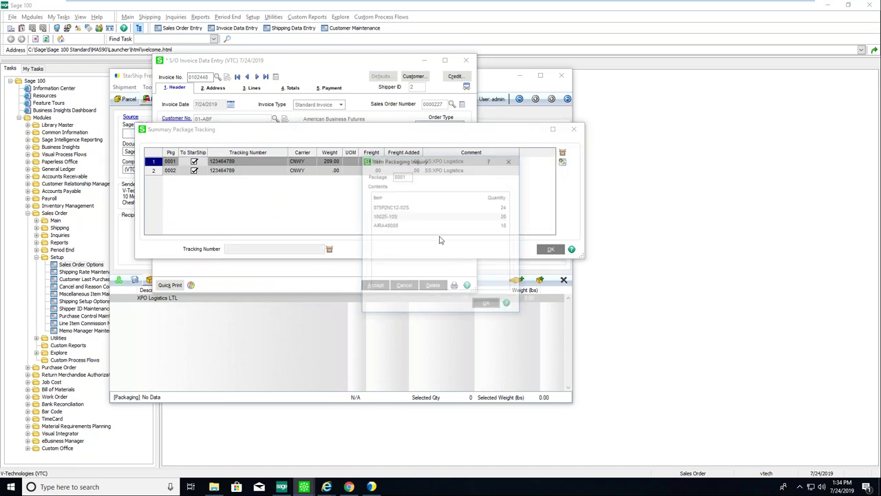
click(485, 305)
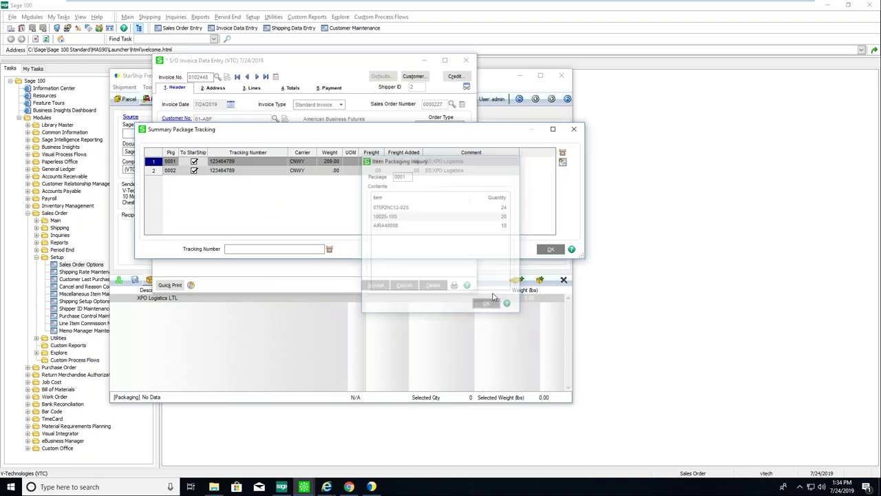
click(551, 248)
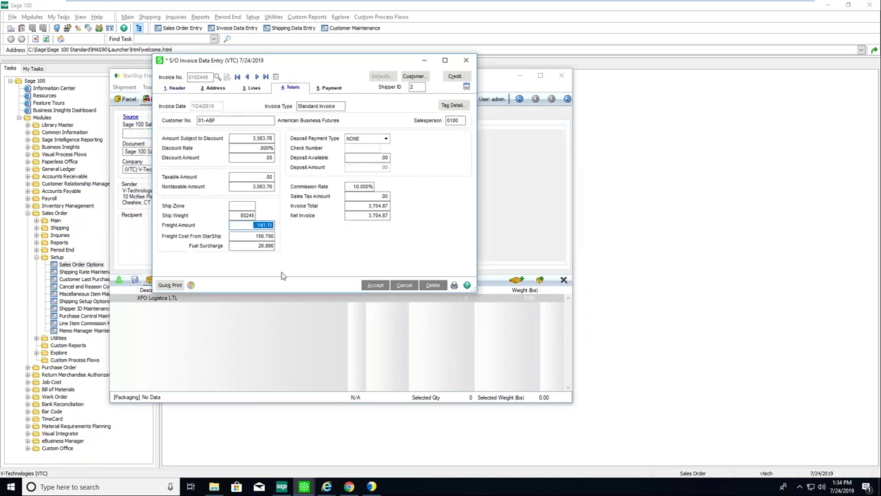
Check the StarShip freight cost and fuel surcharge, cancel the invoice, and minimize both windows.
key(Tab)
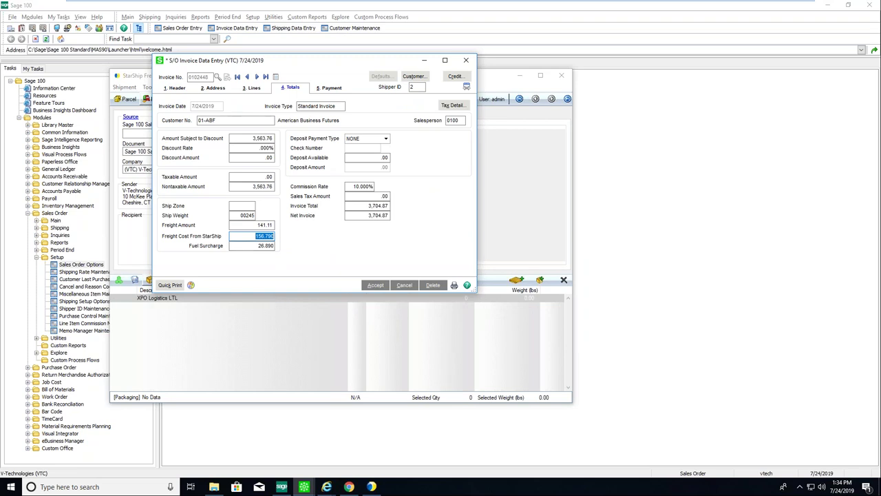
key(Tab)
key(Tab)
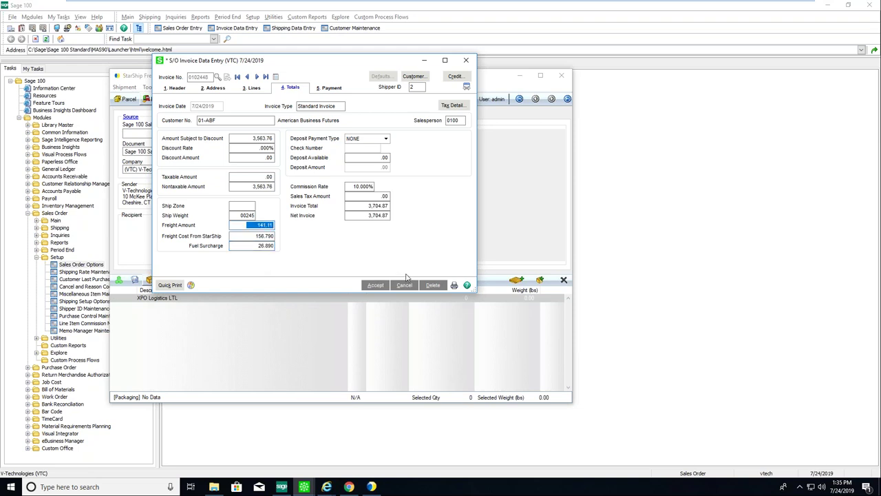
click(405, 285)
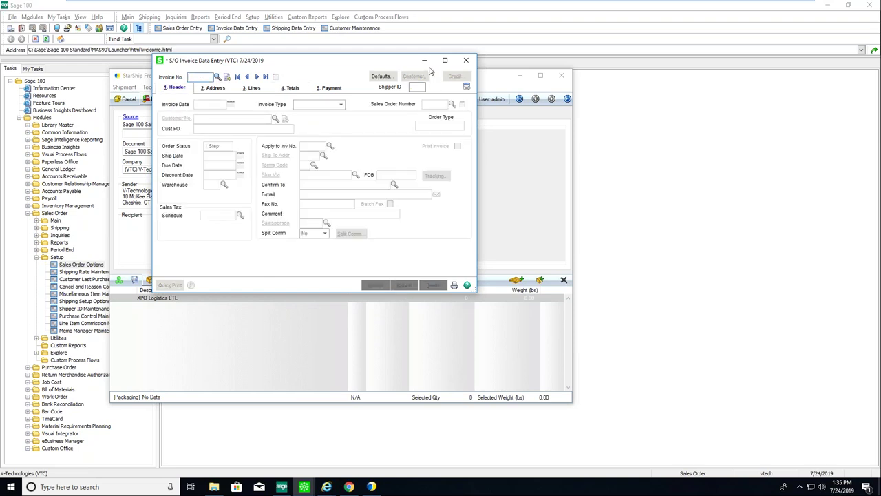
click(424, 60)
click(520, 75)
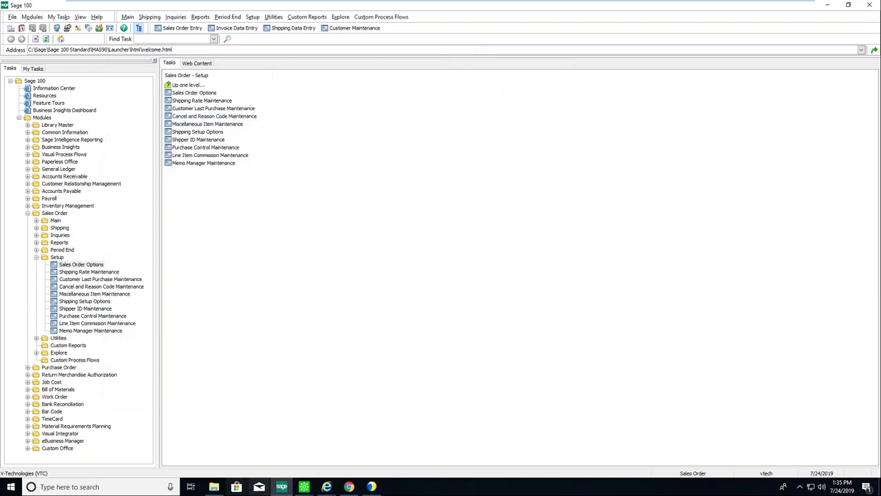
Restore Sales Order Entry, start a StarShip Rate Quote, and log on with the user name.
mouse_move(303, 487)
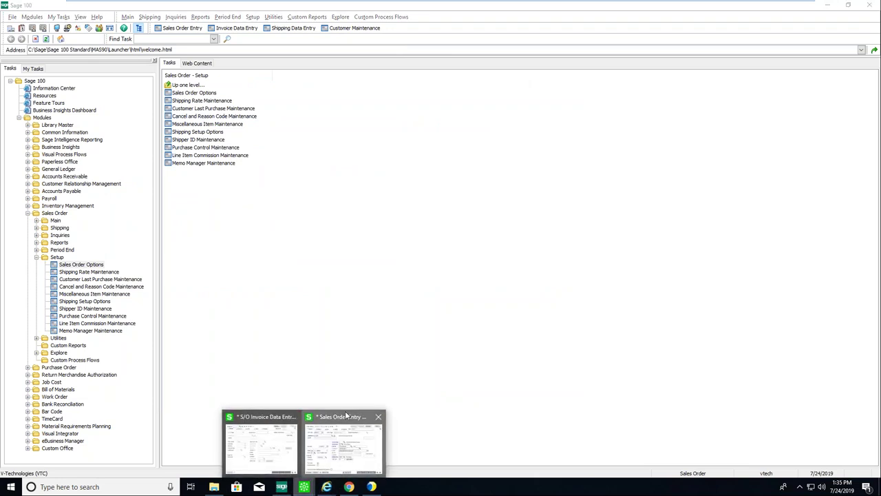
click(344, 434)
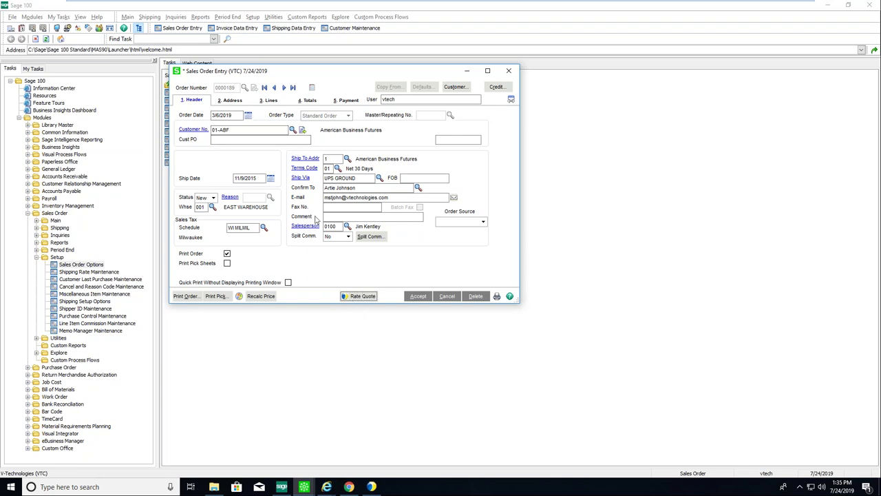
click(358, 297)
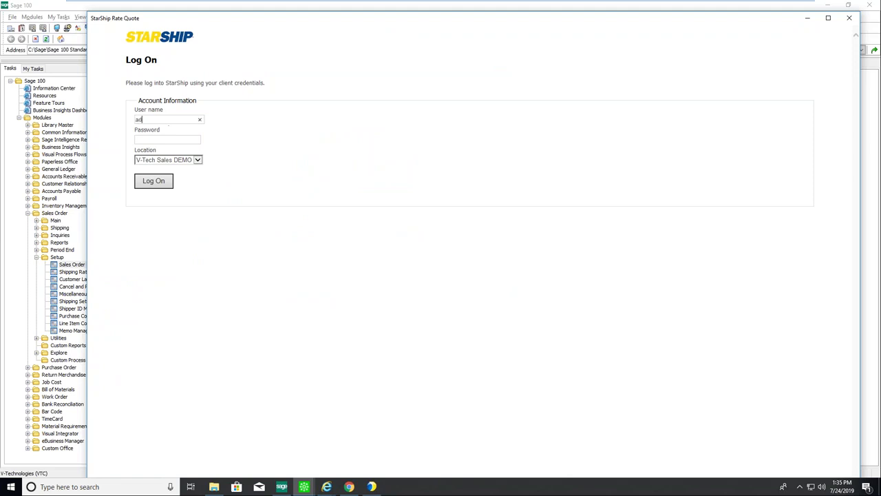
key(shift+Tab)
text(a)
click(150, 181)
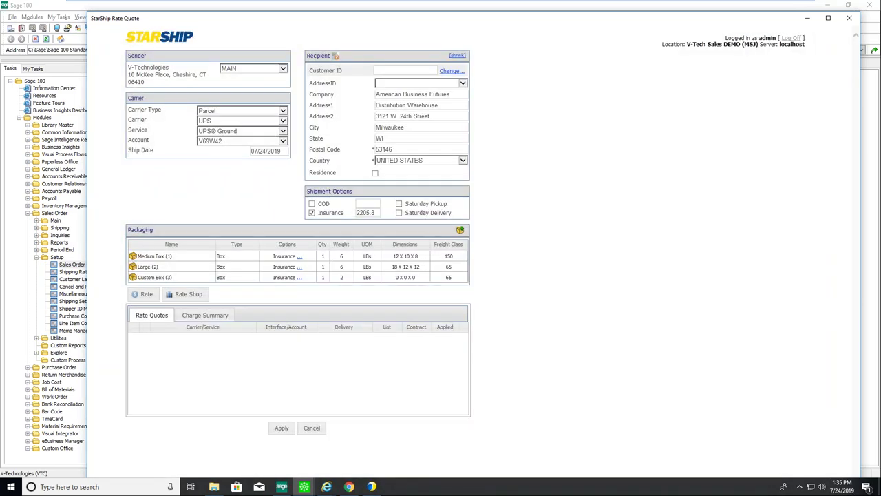
Rate-shop all carriers, check the Medium, Large and Custom Box packages, and edit Custom Box (3)'s name.
click(177, 295)
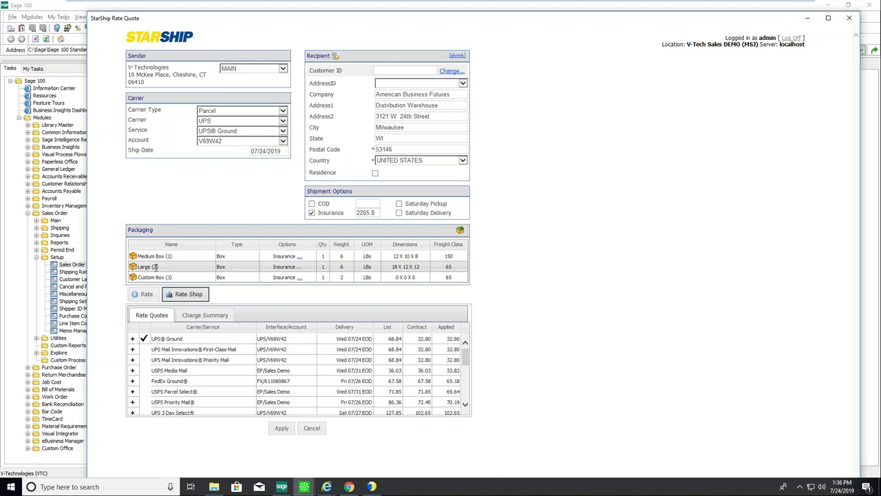
click(154, 256)
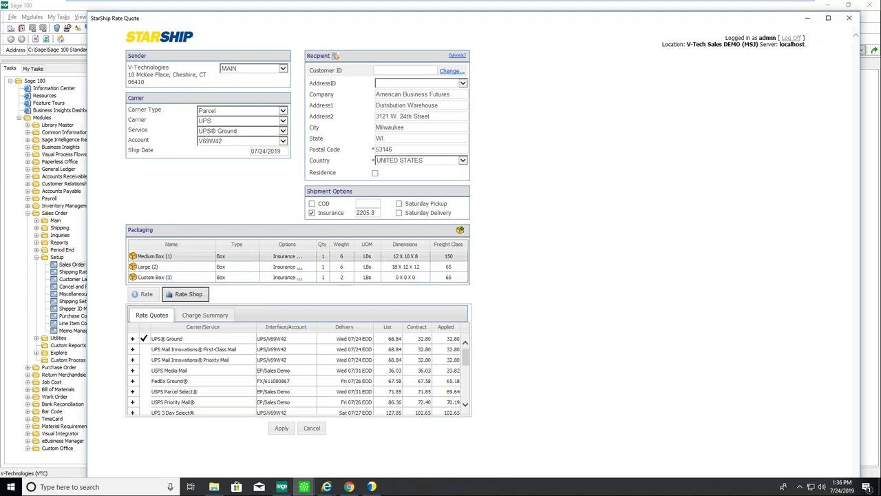
click(153, 268)
click(155, 277)
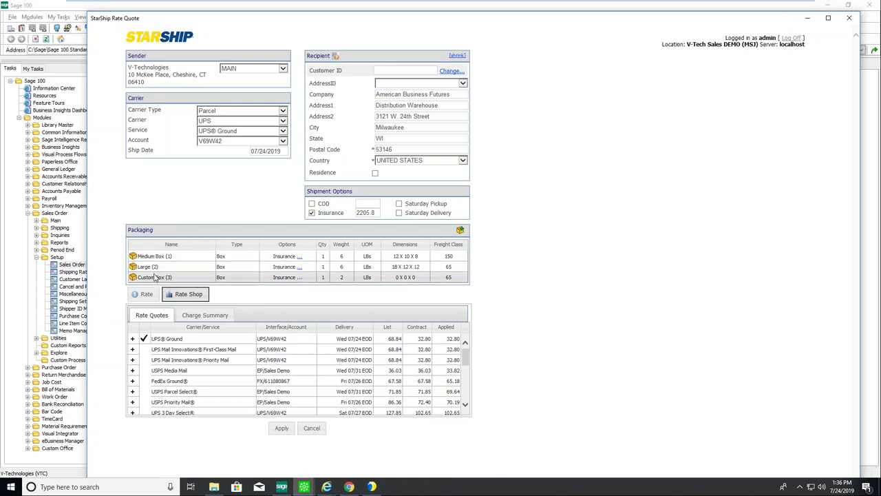
click(156, 277)
click(196, 277)
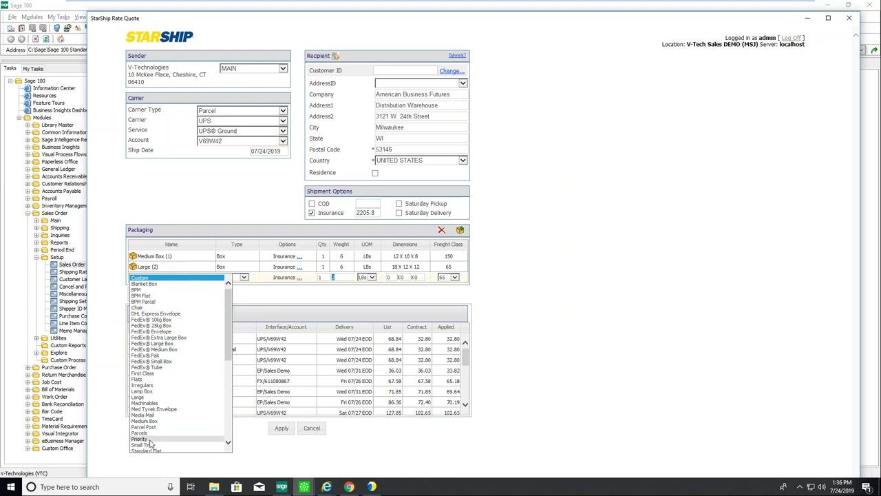
Change package 3 to a Lamp Box weighing 12 lb and commit the row.
click(148, 392)
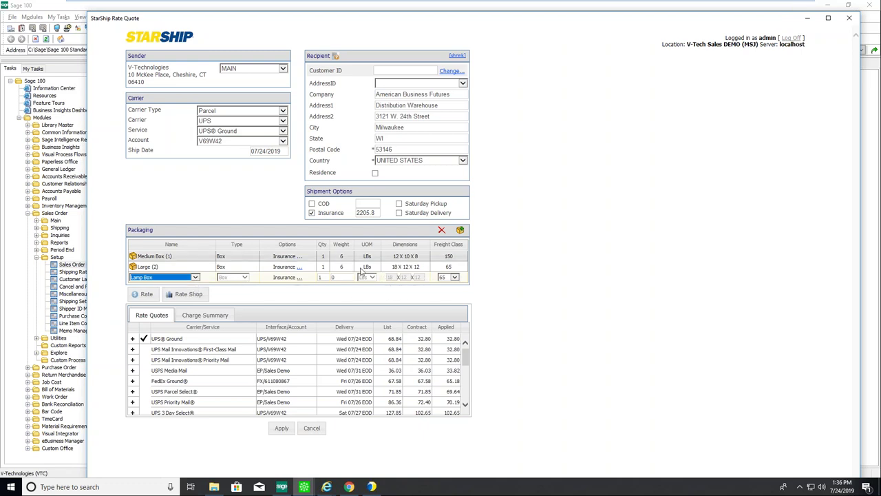
click(318, 277)
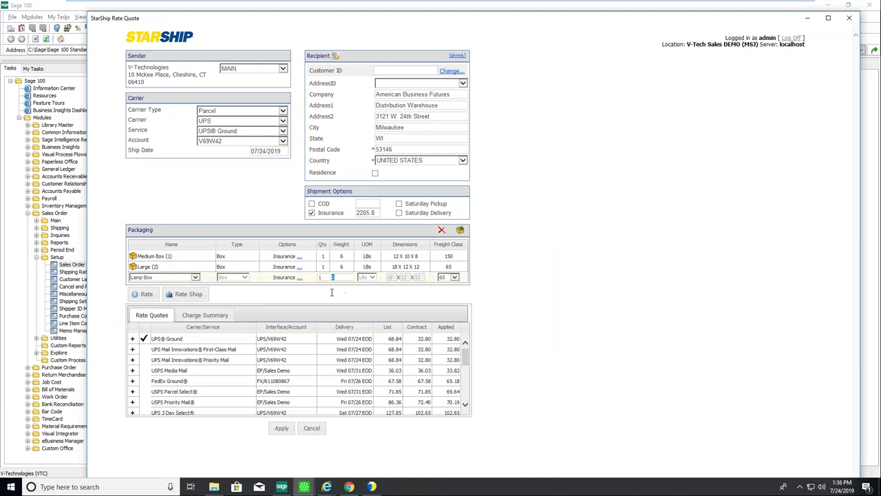
text(12)
key(Return)
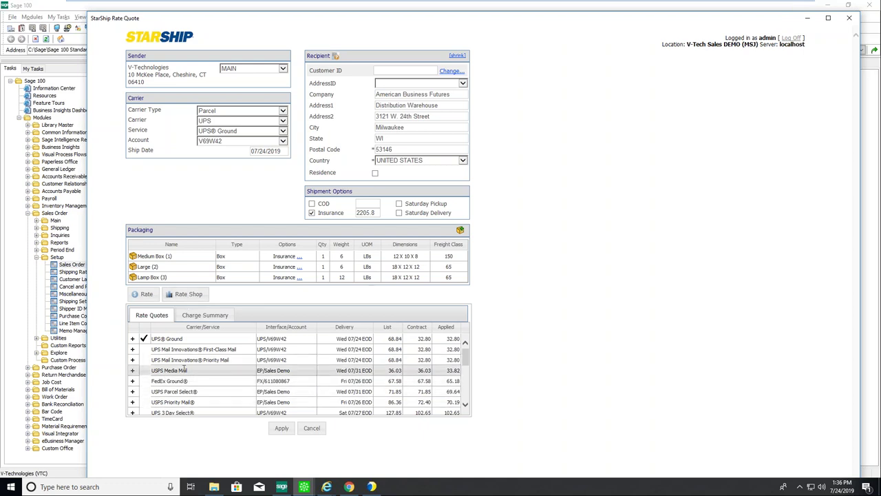
mouse_move(335, 59)
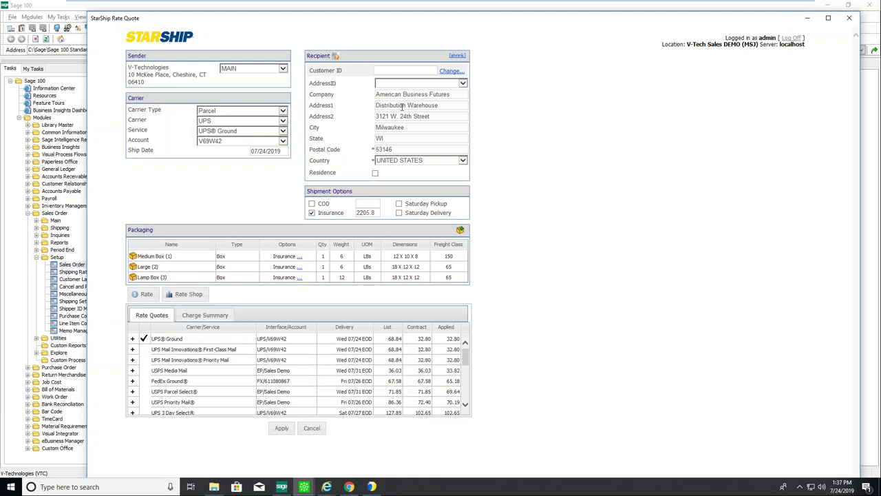
scroll(309, 371, down, 2)
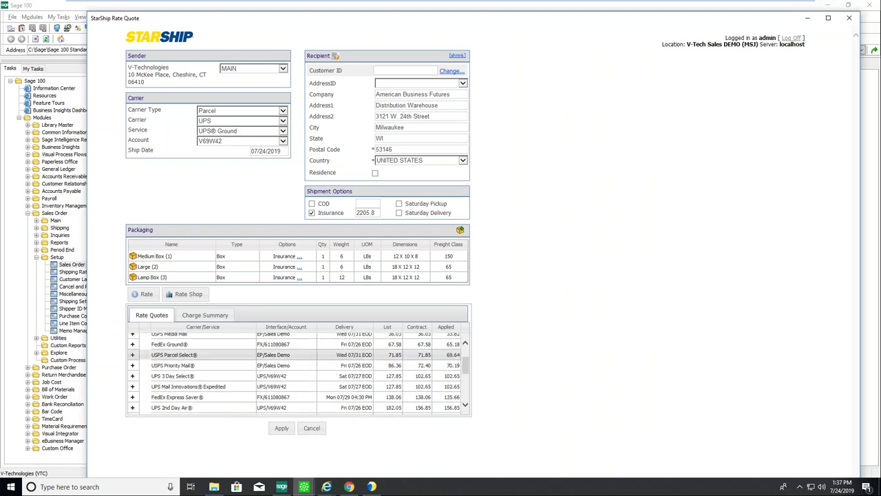
scroll(309, 371, up, 2)
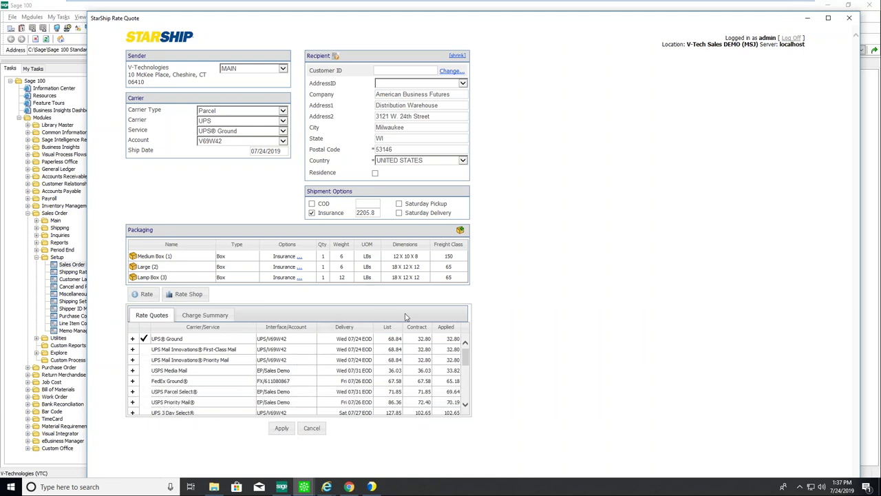
Close the rate quote, discard the sales order changes, and minimize the sales order window.
click(318, 432)
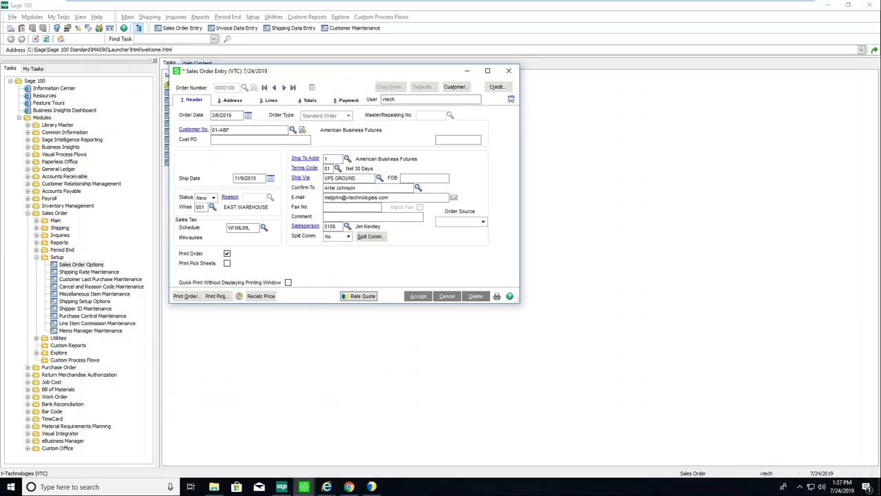
click(448, 296)
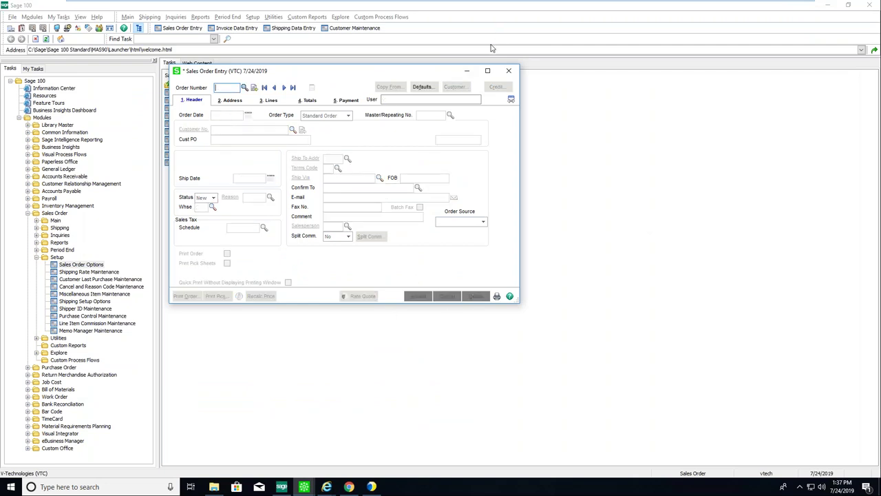
click(468, 72)
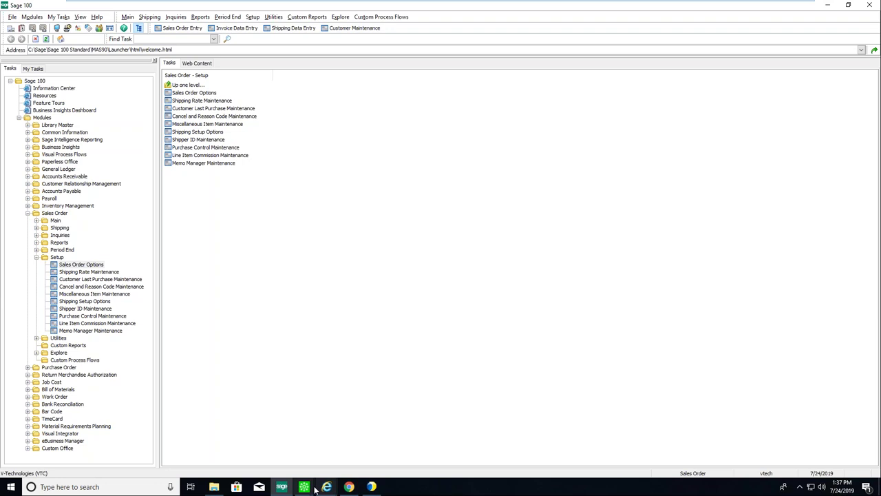
Close the StarShip Freight New Shipment window and switch to the StarShip login page in Chrome.
mouse_move(326, 490)
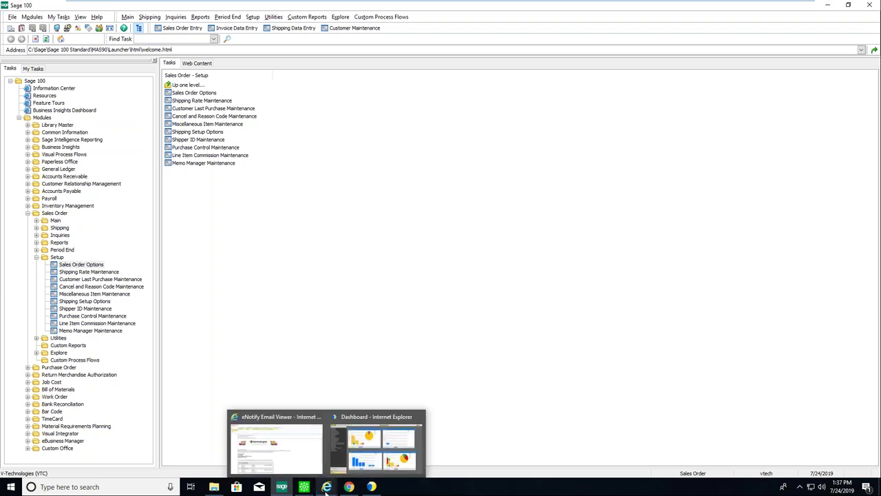
click(370, 487)
click(561, 76)
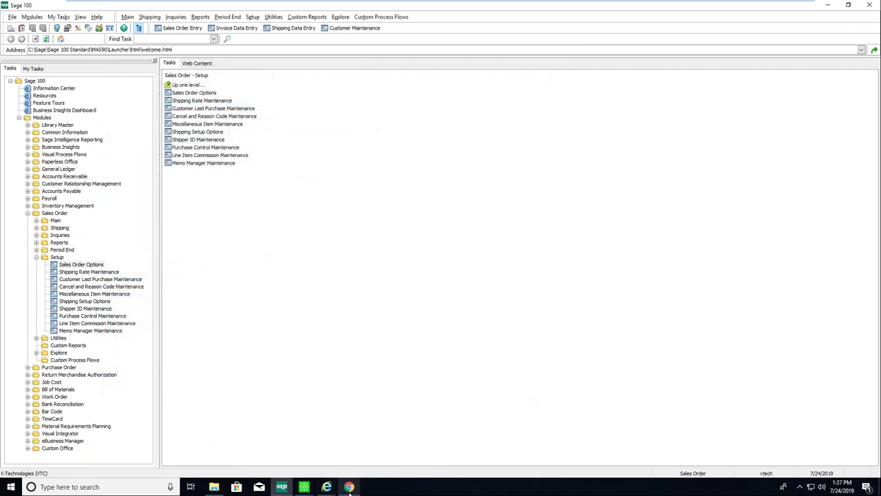
mouse_move(349, 487)
click(353, 428)
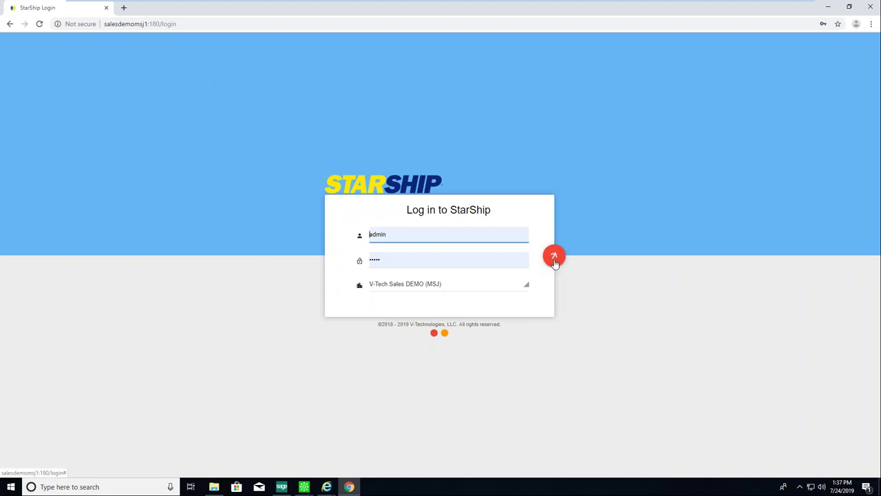
Sign in to StarShip web, then scroll the Sales Orders table to the target order and tick/untick it.
click(555, 259)
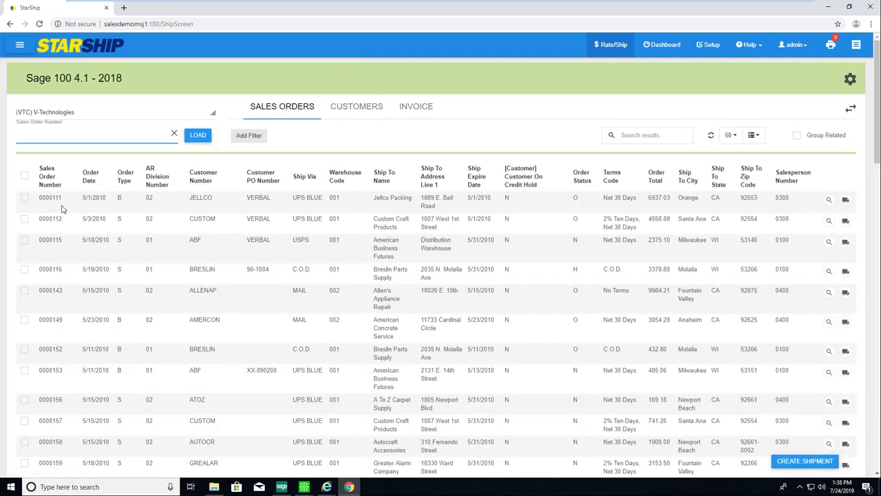
scroll(62, 209, down, 1)
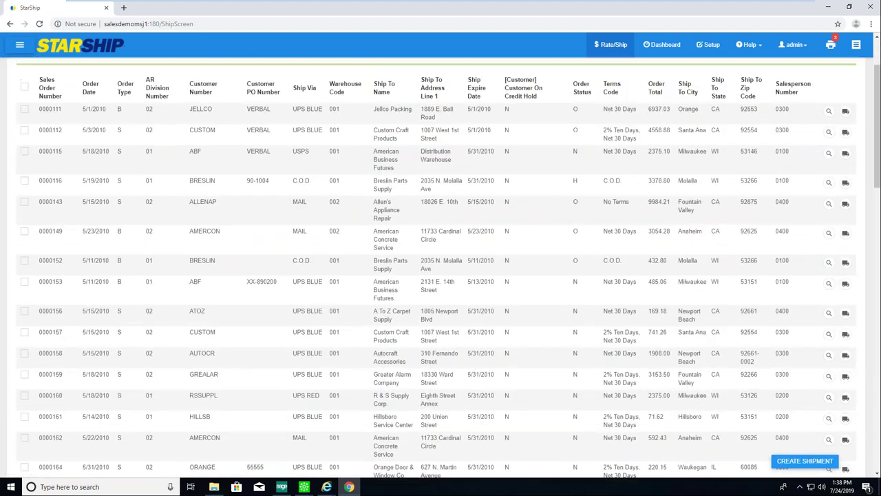
scroll(255, 145, up, 1)
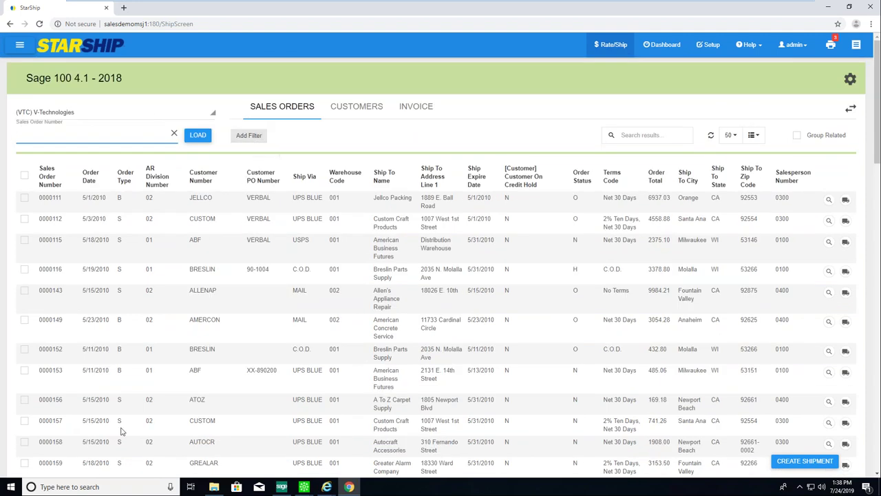
scroll(114, 398, down, 2)
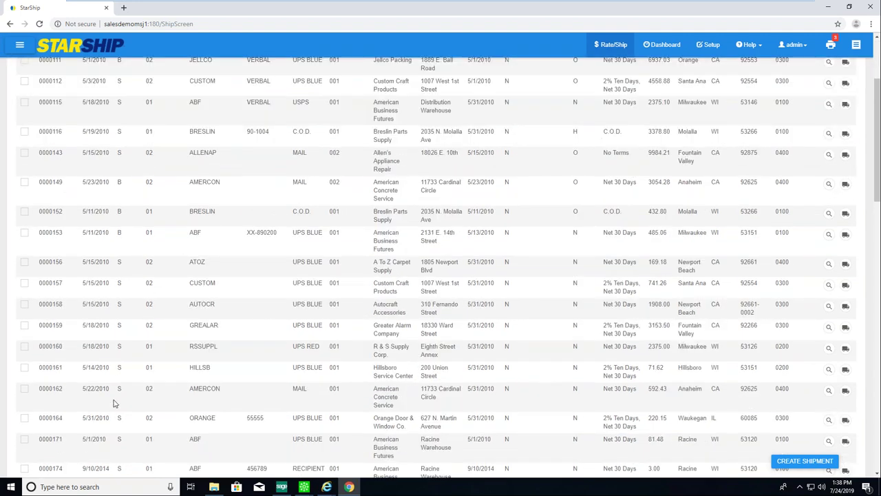
scroll(115, 404, down, 1)
scroll(122, 392, down, 2)
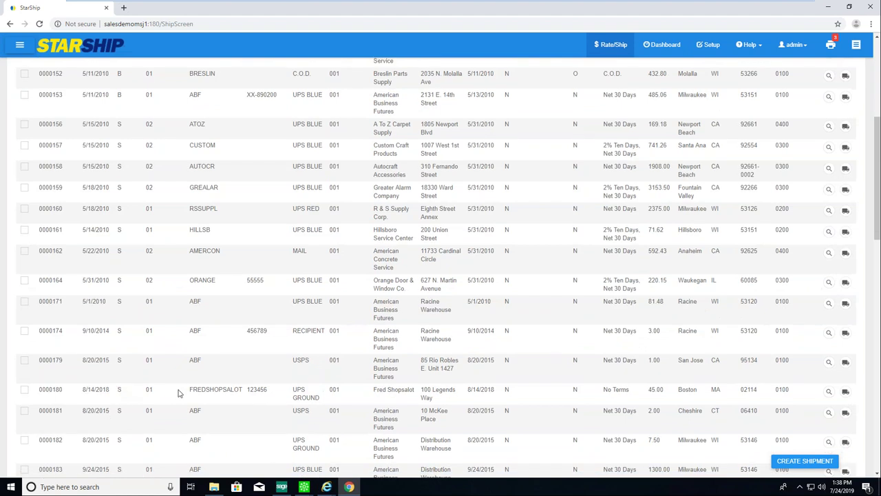
scroll(84, 375, down, 5)
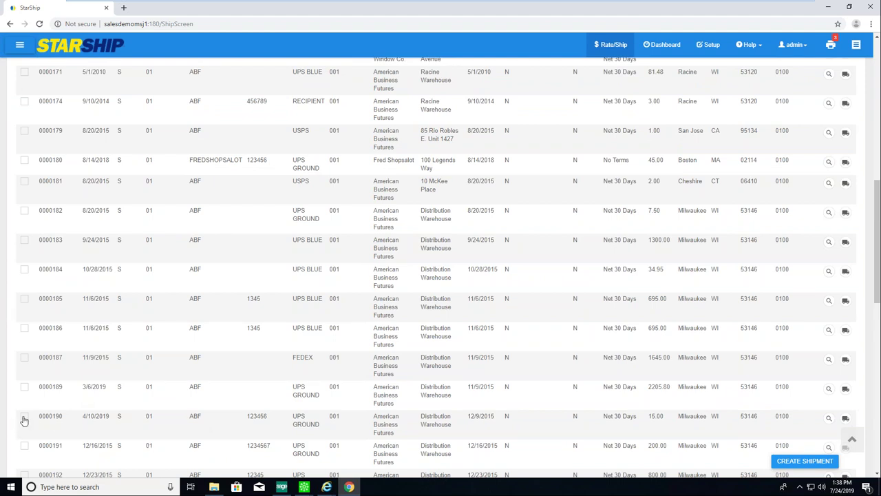
click(24, 417)
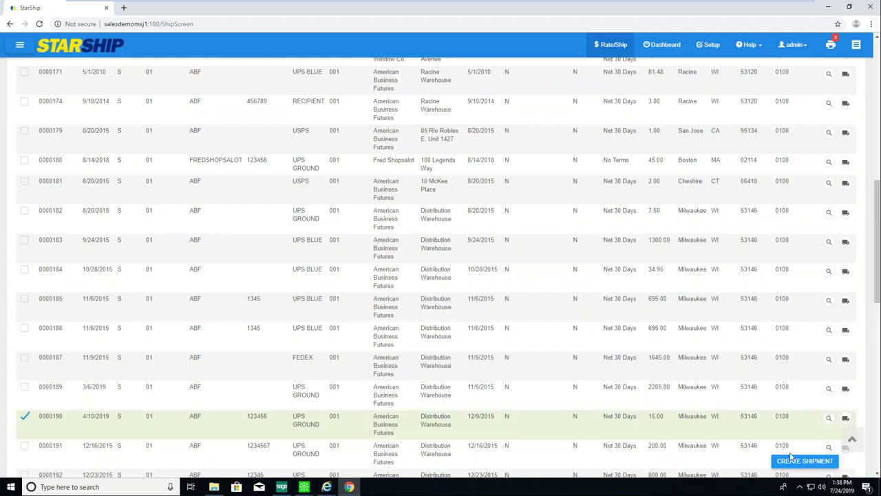
click(25, 417)
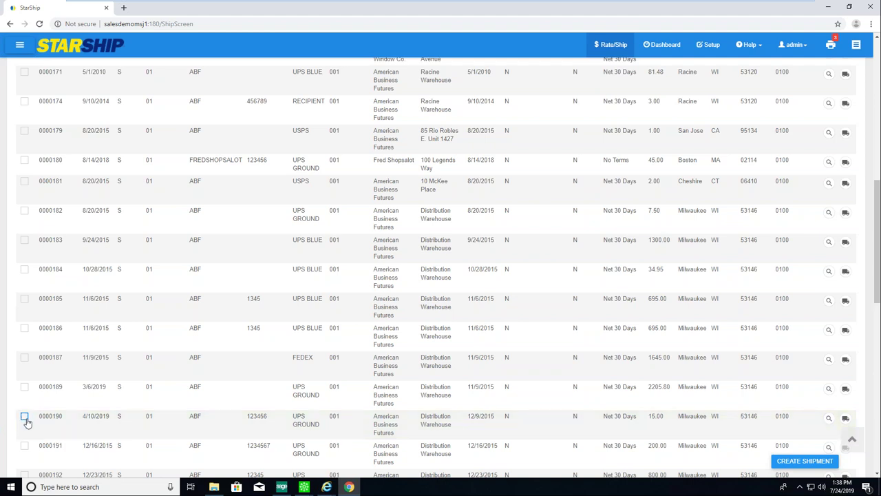
Start a parcel shipment for the order, review its T-SHIRT package and line items, and switch to Packing Assistant.
click(847, 420)
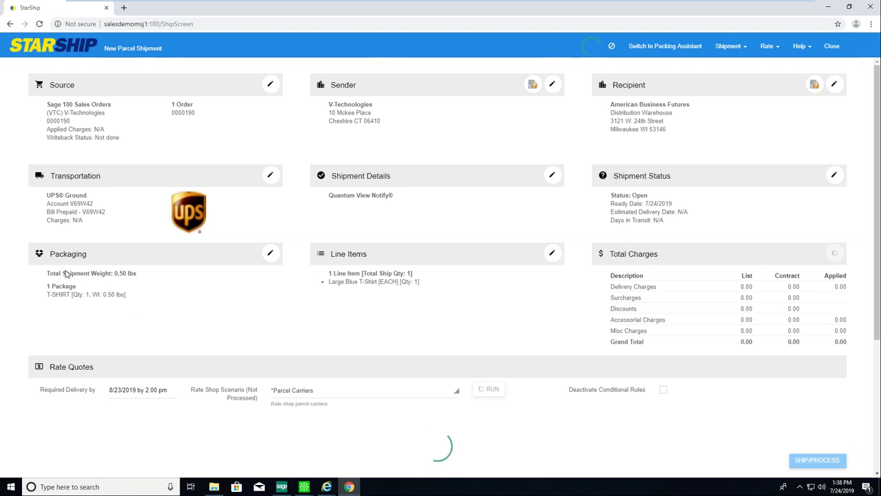
click(270, 253)
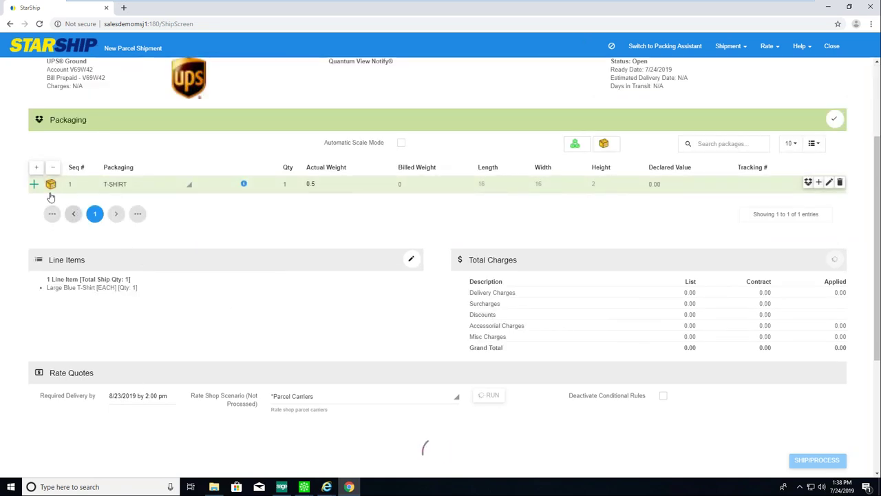
click(34, 184)
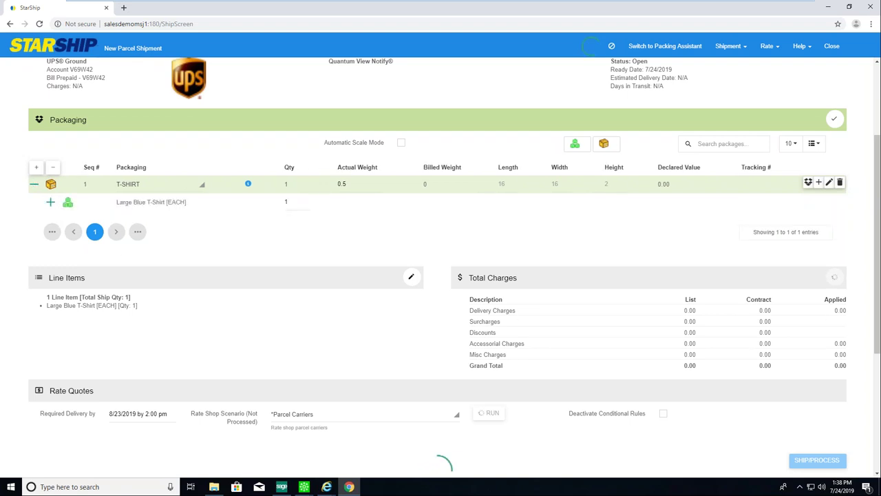
click(37, 187)
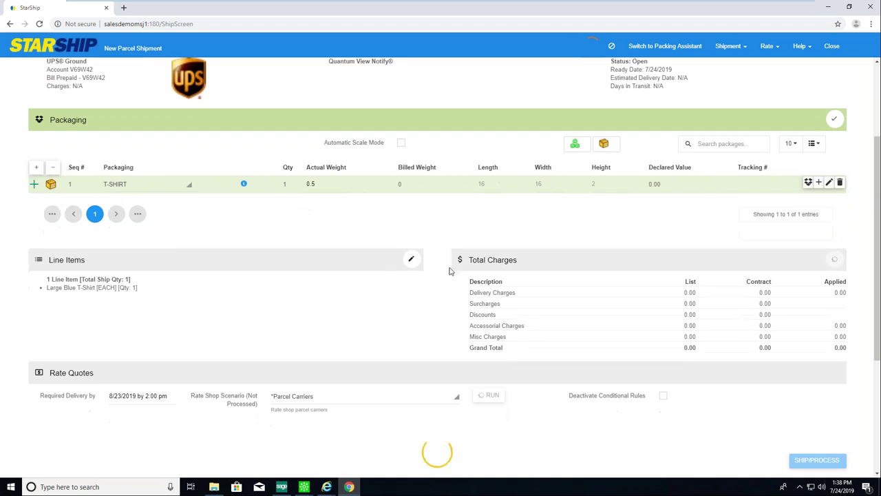
click(412, 262)
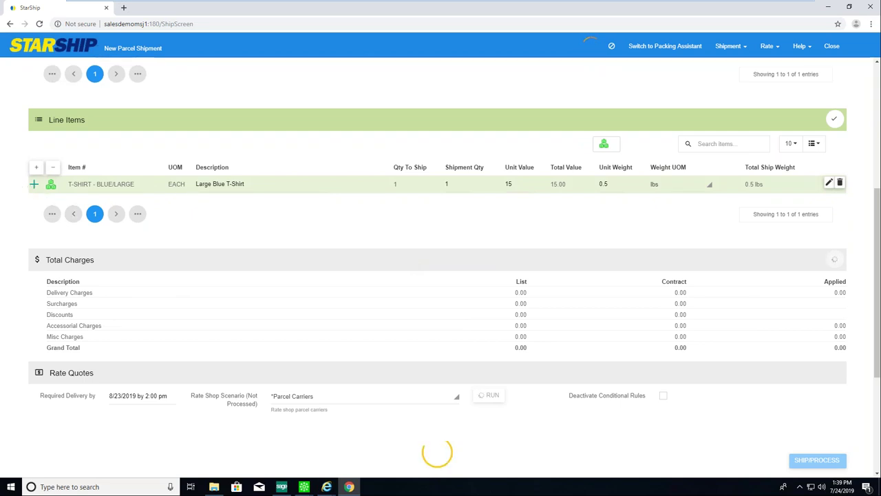
click(665, 46)
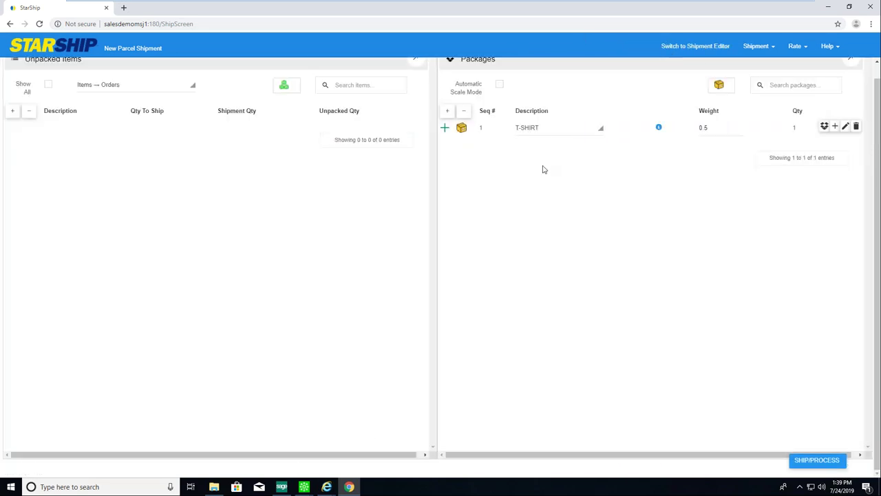
Unpack the Large Blue T-Shirt from package 1 and repack it, restoring the 0.5 lb weight.
click(445, 128)
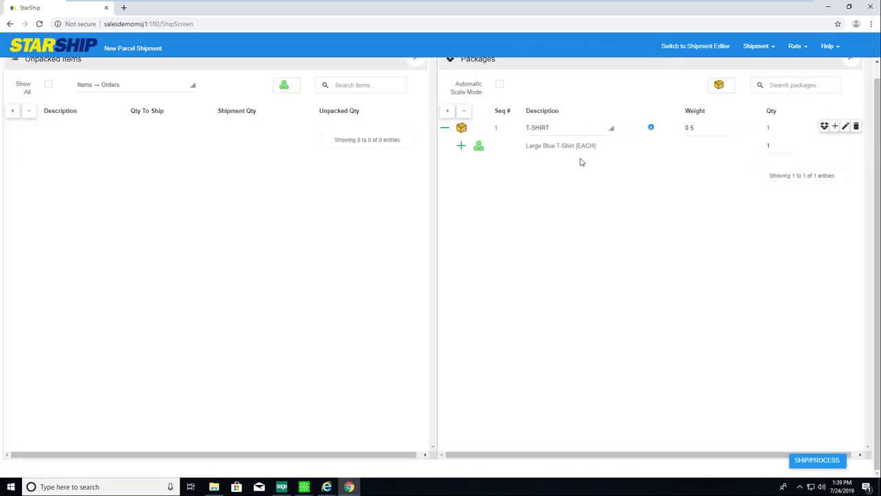
click(825, 126)
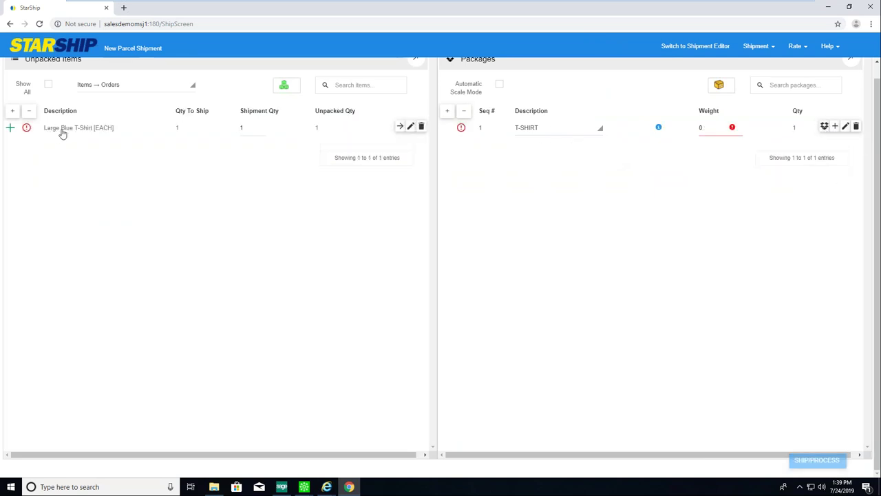
drag(61, 132, 531, 133)
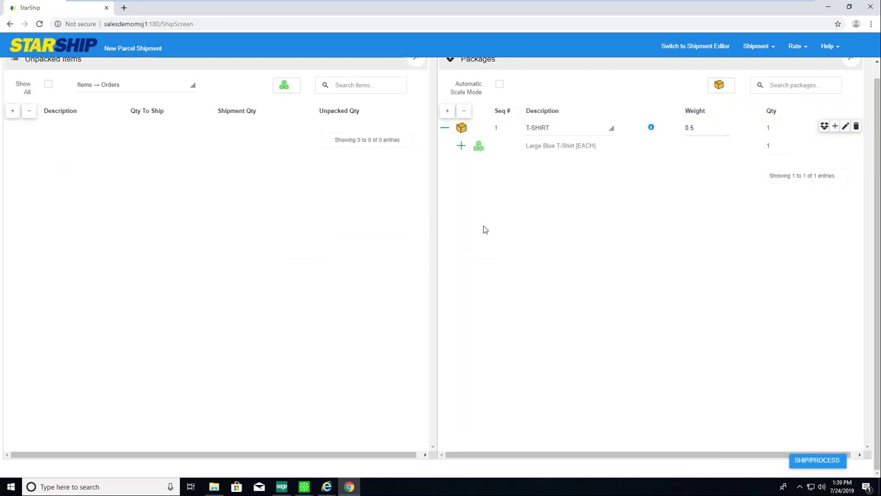
click(444, 129)
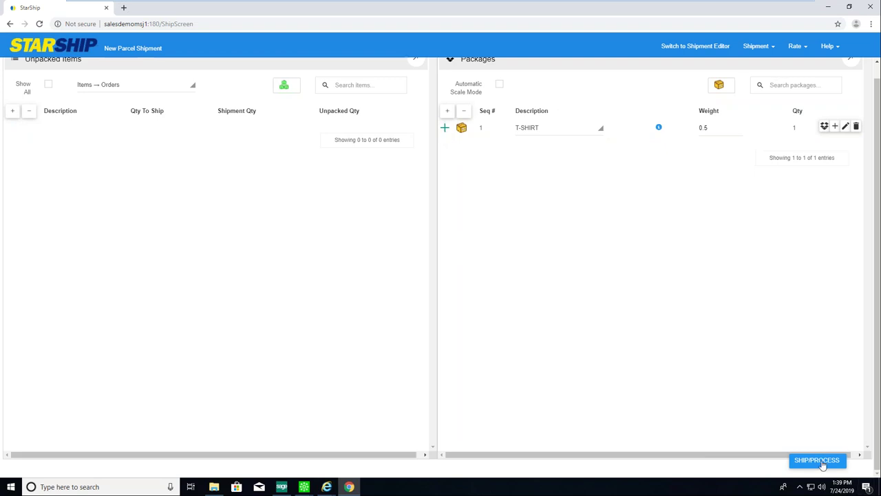
click(763, 47)
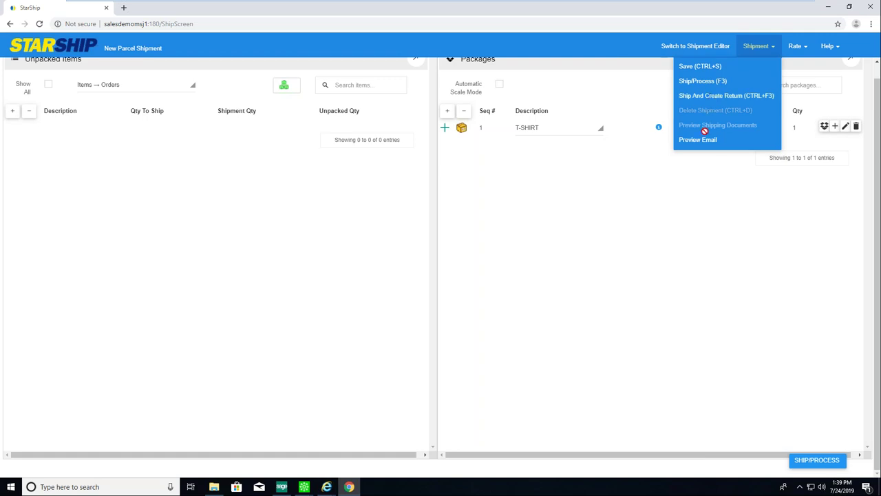
Run Ship/Process on order 0000190's single 0.5 lb T-SHIRT package to generate the UPS Ground label.
click(702, 81)
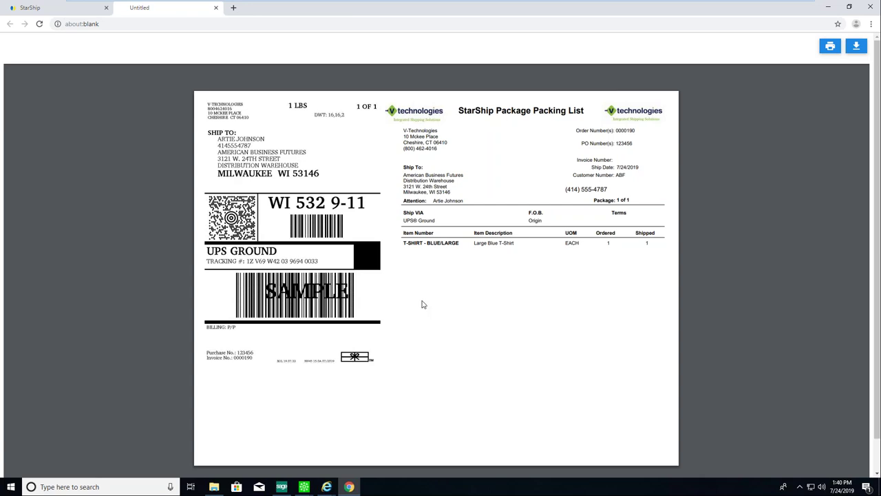
Close the Untitled label preview tab and minimise Chrome to bring Sage 100's Sales Order Setup forward.
click(216, 8)
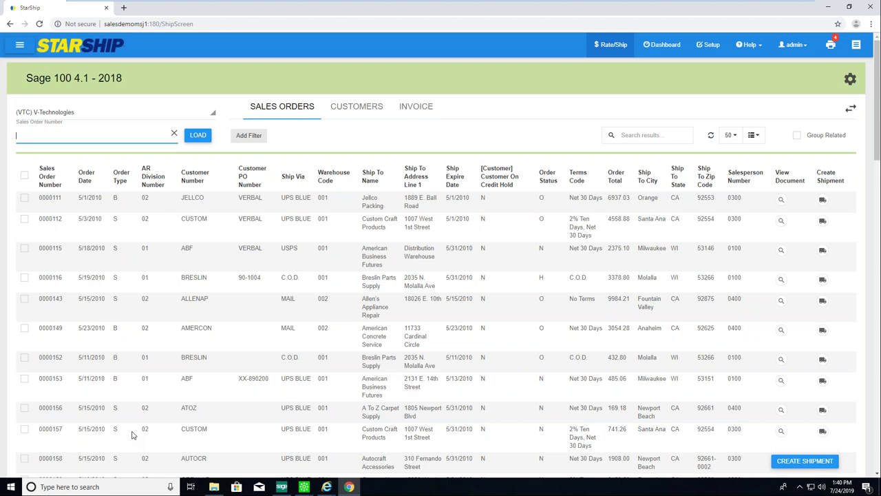
click(828, 7)
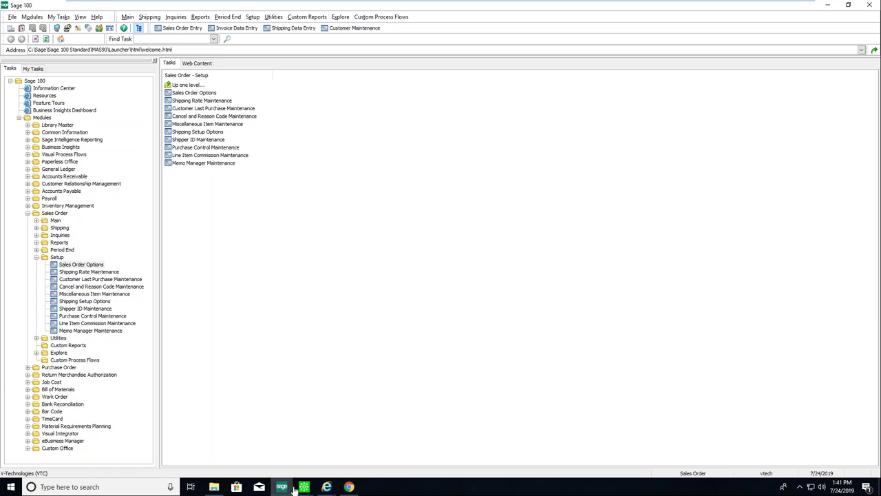
Restore the Sales Order Entry window from its Sage taskbar preview.
mouse_move(303, 488)
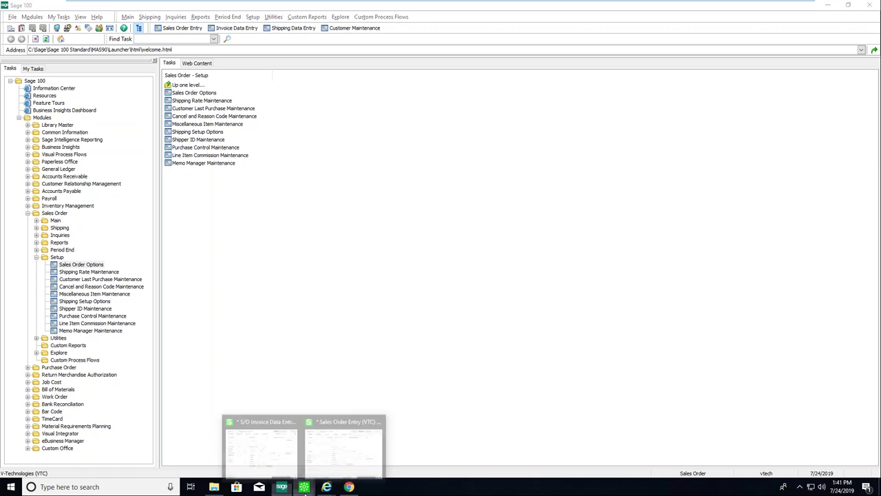
click(348, 423)
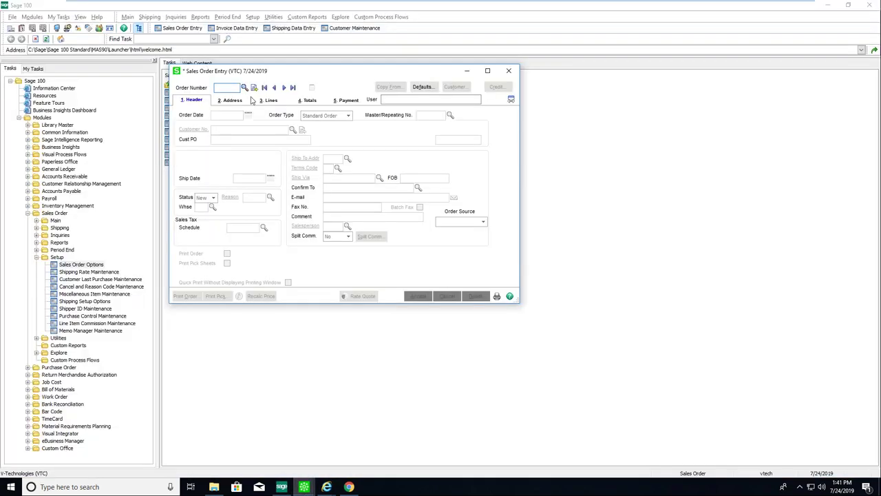
Load the first sales order, 0000104 for A To Z Carpet Supply, and view its Address tab.
click(264, 87)
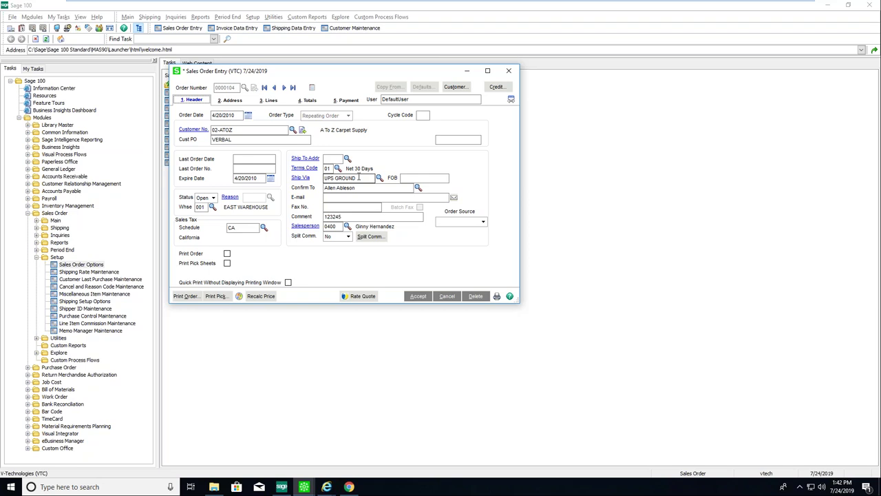
click(232, 99)
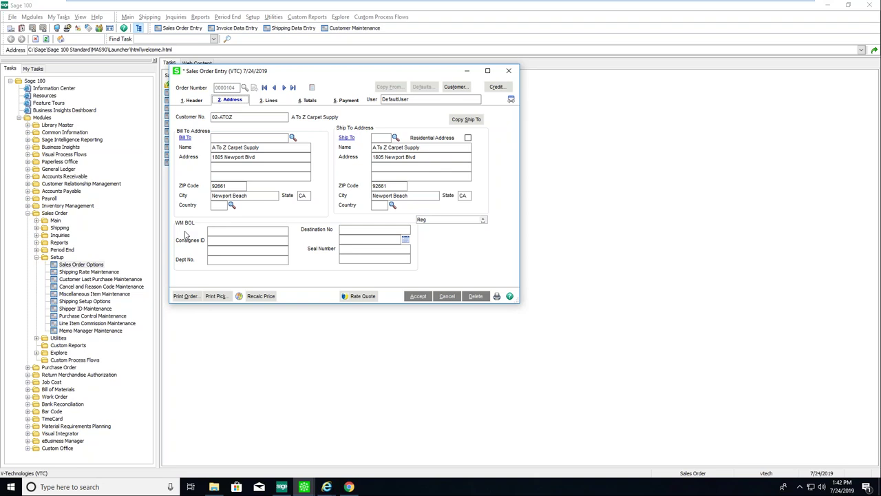
Step through the Consignee ID, Destination No and Seal Number fields, then return to the Header tab.
click(227, 240)
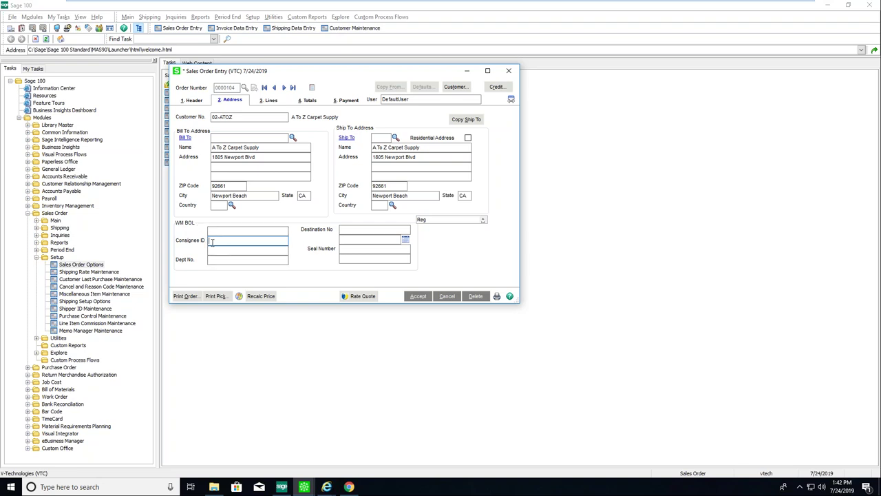
key(Tab)
key(Tab)
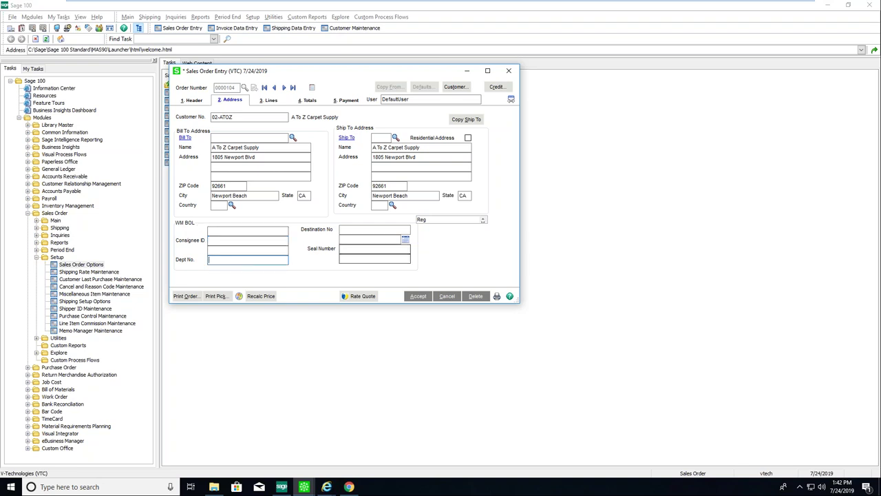
key(Tab)
key(Tab)
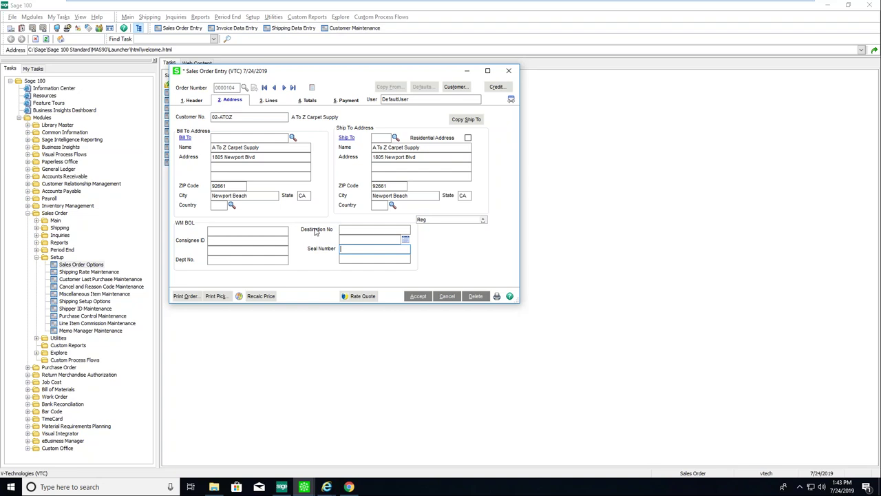
key(alt+1)
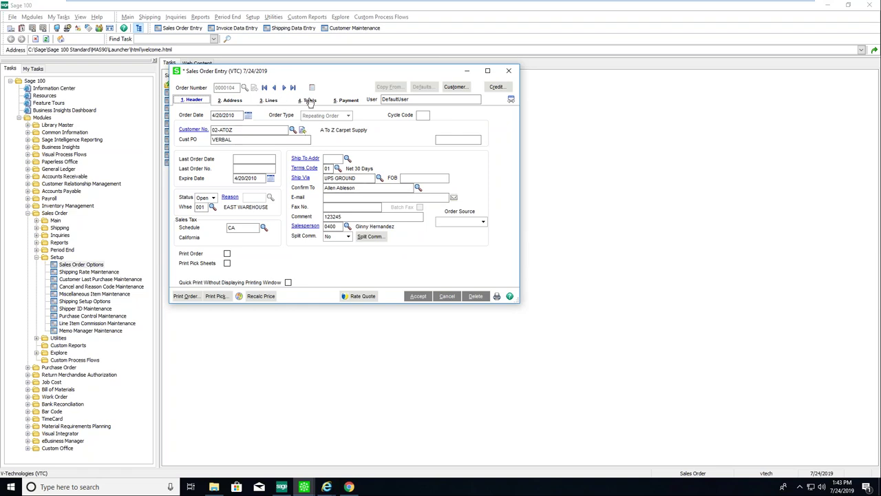
Display order 0000104's Totals tab and select the 36.00 freight amount.
click(310, 101)
click(273, 237)
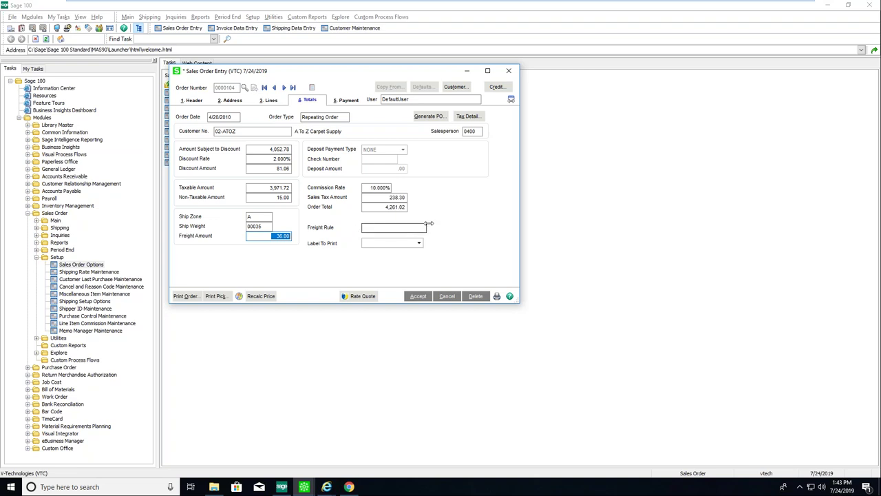
Review the Label To Print choices after Freight Rule, leaving the label blank.
click(384, 228)
click(384, 243)
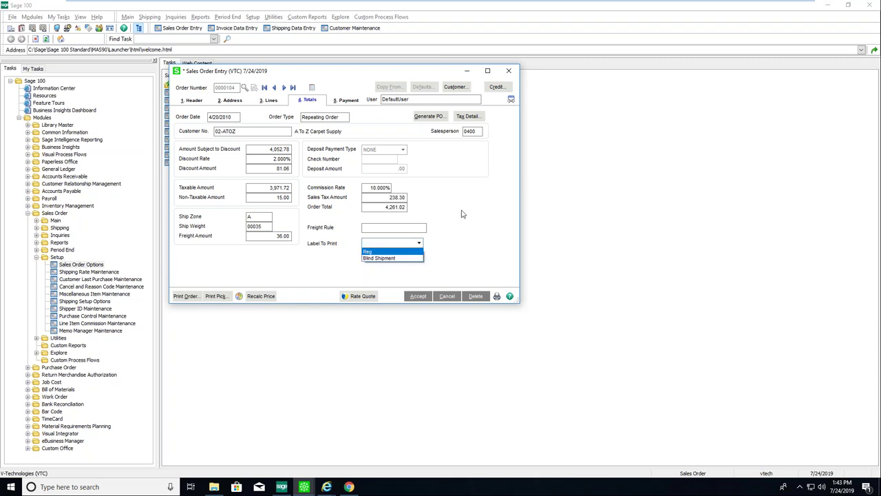
click(329, 253)
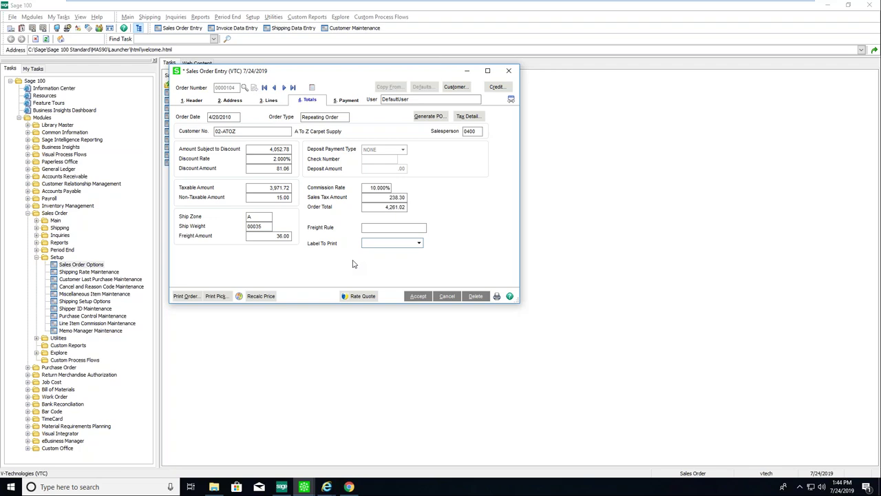
Switch to the StarShip sales orders page in Chrome, then close it.
click(349, 487)
click(349, 487)
click(349, 487)
click(866, 8)
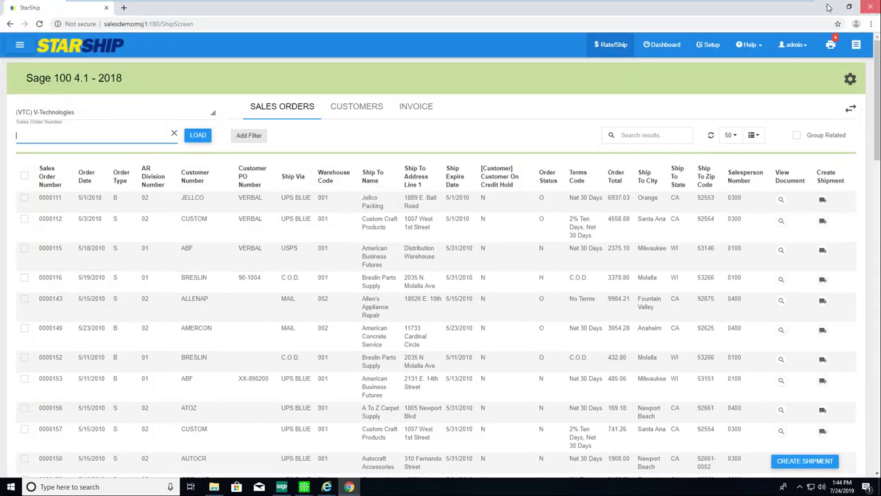
Minimise Sage 100 and launch the StarShip Client, confirming its login.
click(830, 6)
double_click(17, 22)
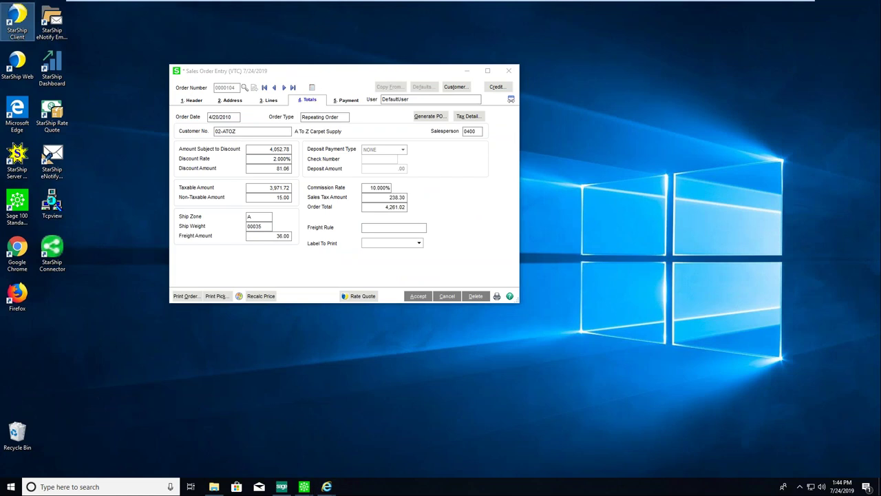
click(452, 282)
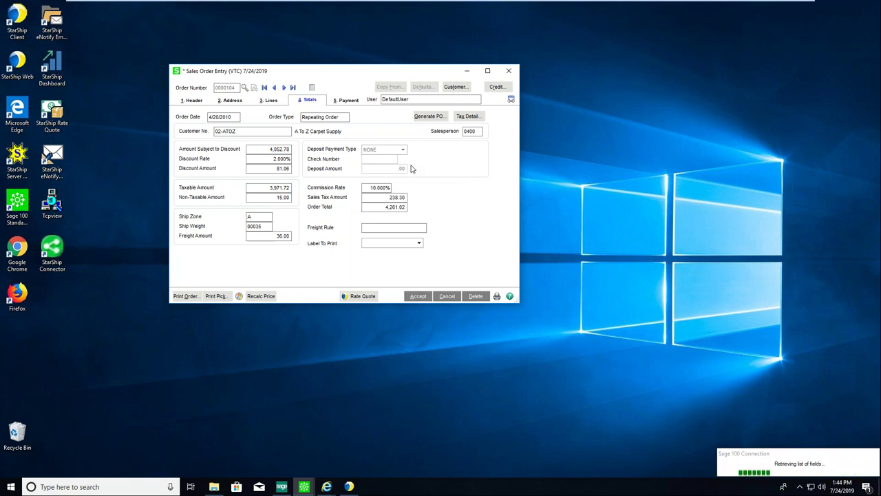
click(17, 295)
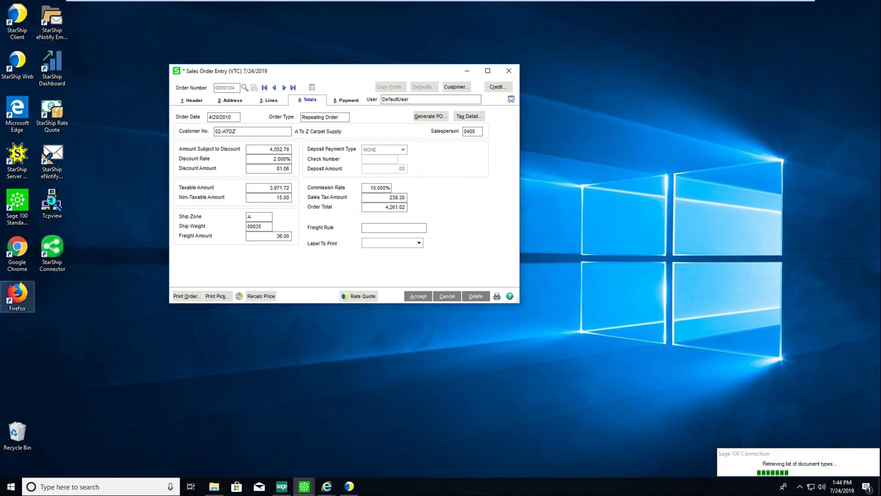